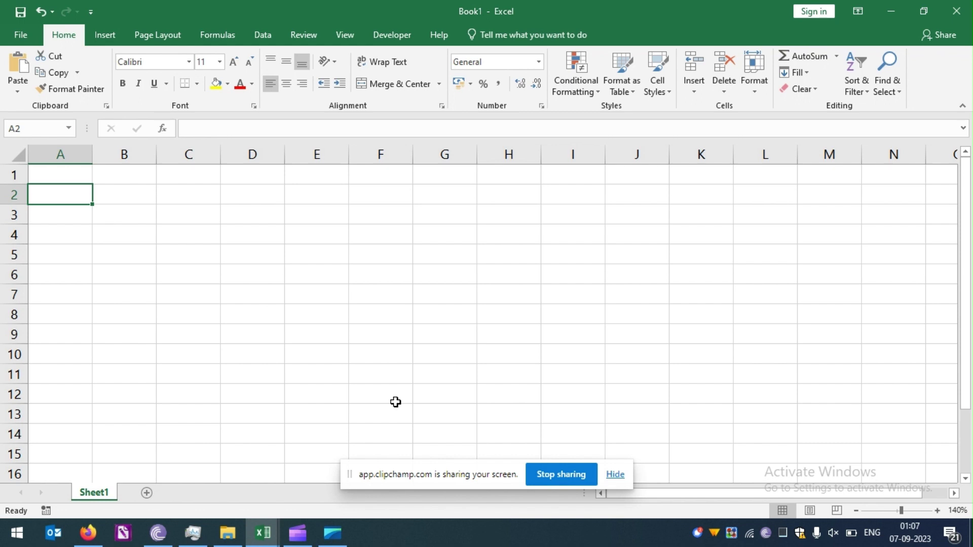
Enter the names A, B, C and D down cells A2 to A5.
{"action": "type", "text": "A"}
{"action": "key", "text": "Return"}
{"action": "type", "text": "B"}
{"action": "key", "text": "Return"}
{"action": "type", "text": "C"}
{"action": "key", "text": "Return"}
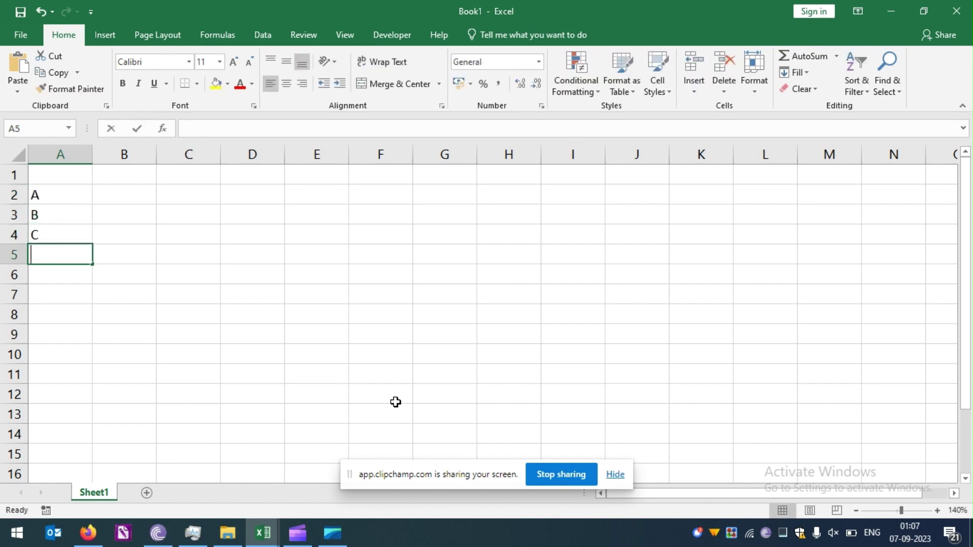
{"action": "type", "text": "D"}
{"action": "key", "text": "Return"}
Add the headers NAME in A1 and DATE OF BIRTHS in B1, and widen column B for the longer header.
{"action": "key", "text": "Up"}
{"action": "key", "text": "Up"}
{"action": "key", "text": "Up"}
{"action": "key", "text": "Up"}
{"action": "key", "text": "Up"}
{"action": "type", "text": "NAME"}
{"action": "key", "text": "Tab"}
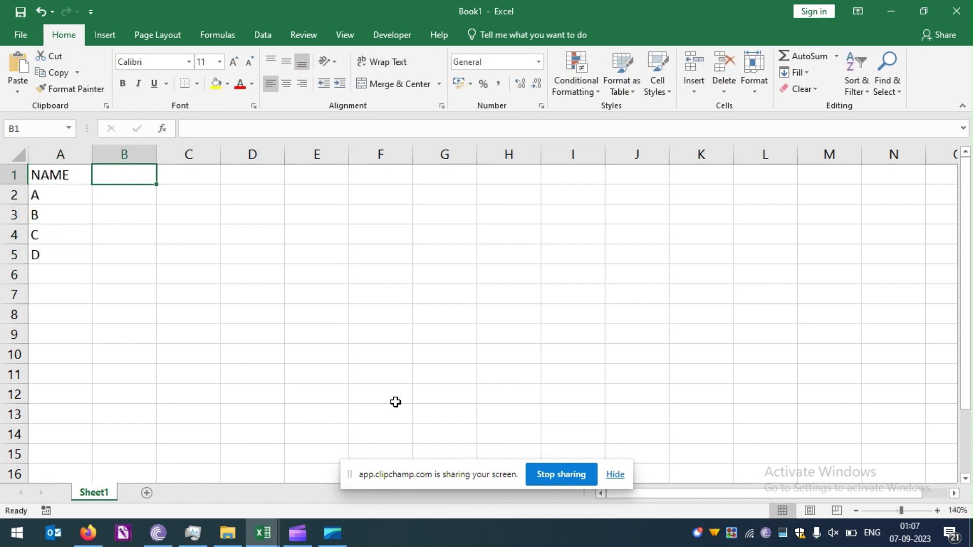
{"action": "type", "text": "DATE OF B"}
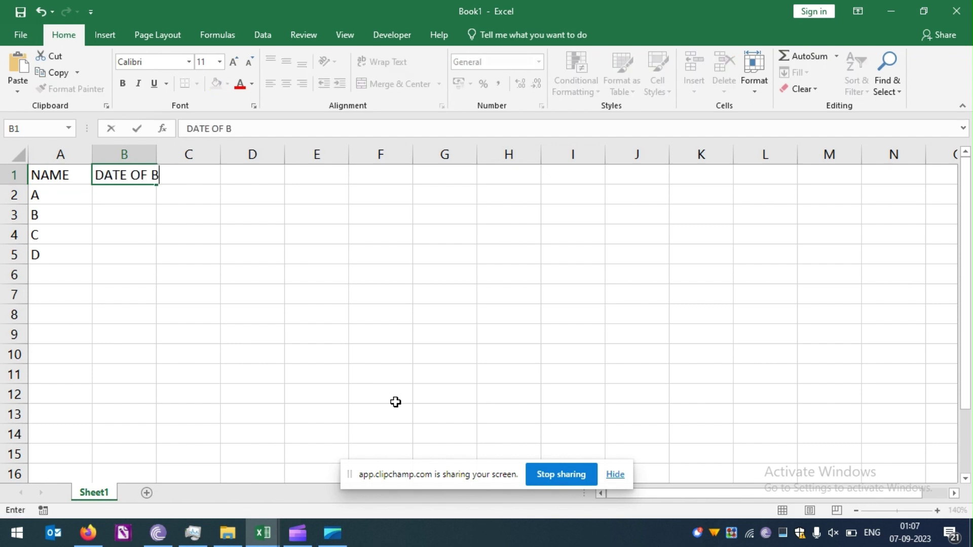
{"action": "type", "text": "IRTHS"}
{"action": "key", "text": "Return"}
{"action": "key", "text": "Up"}
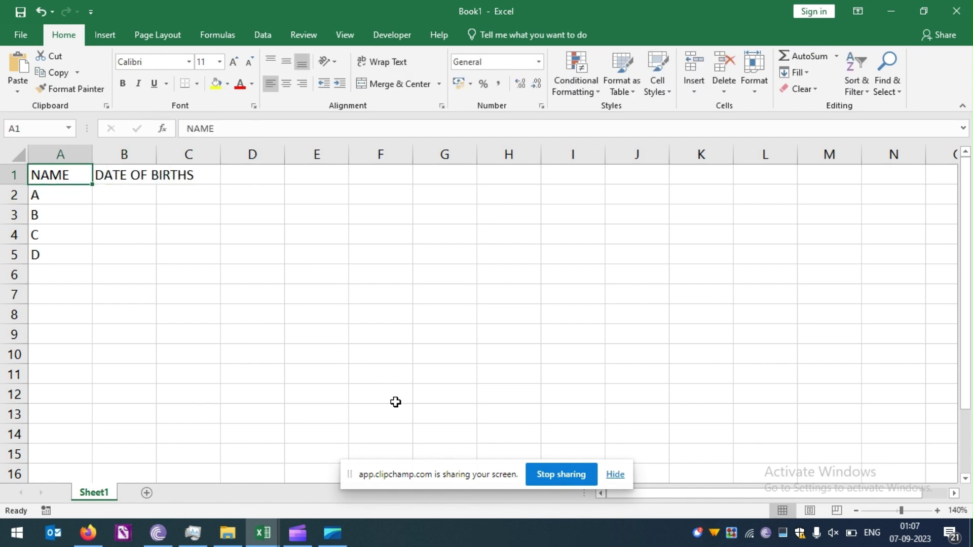
{"action": "key", "text": "Right"}
{"action": "left_click_drag", "start_coordinate": [157, 157], "coordinate": [187, 156]}
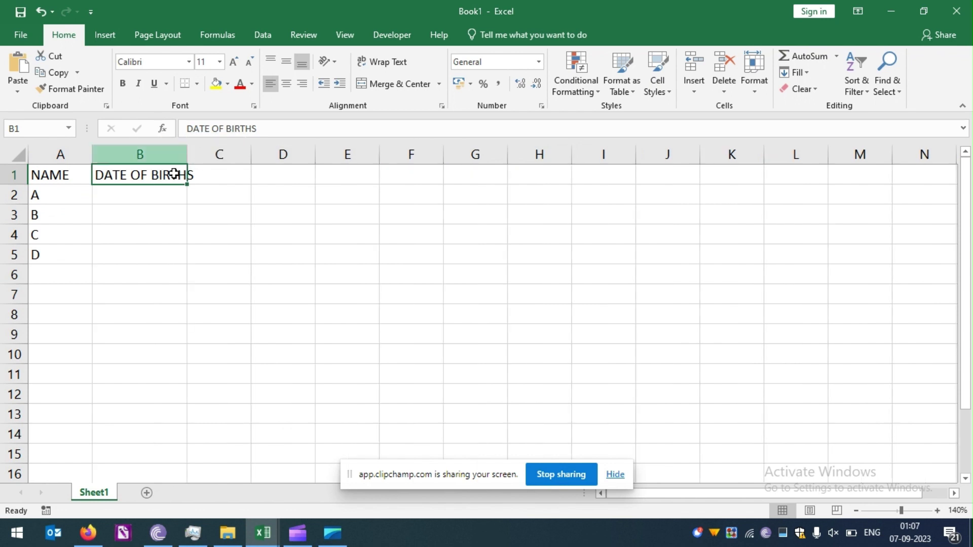
Enter the dates of birth for A and B in cells B2 and B3.
{"action": "left_click", "coordinate": [160, 190]}
{"action": "type", "text": "1-01-"}
{"action": "type", "text": "1992"}
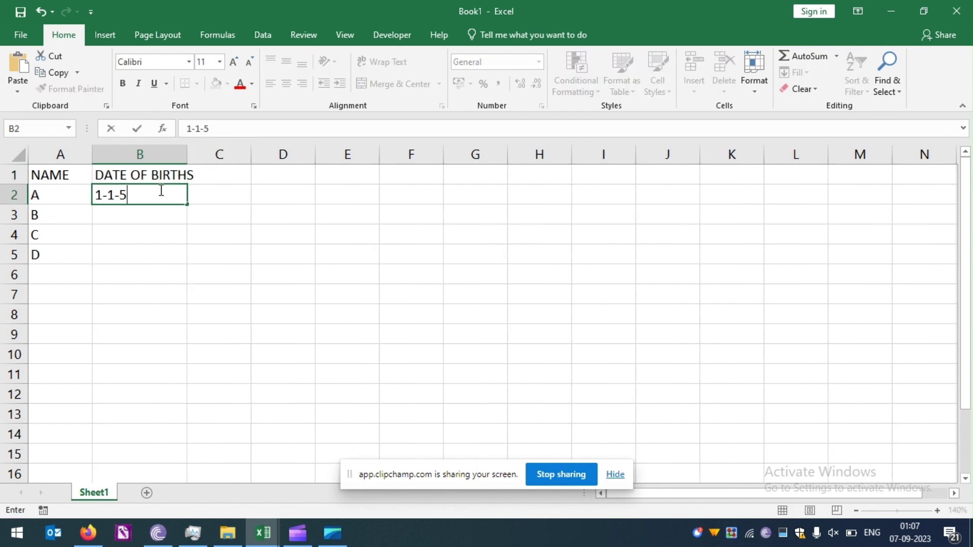
{"action": "key", "text": "Return"}
{"action": "type", "text": "5-"}
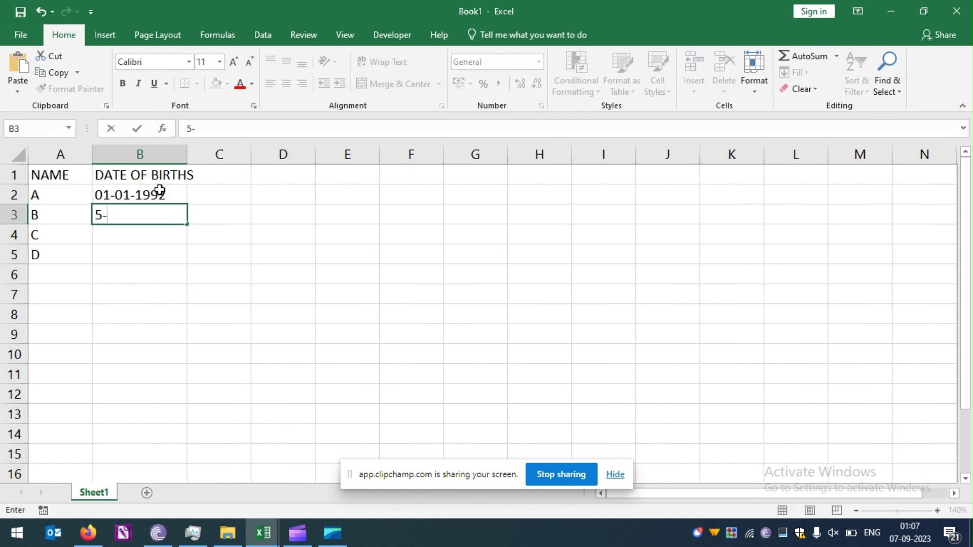
{"action": "type", "text": "06-1988"}
{"action": "key", "text": "Return"}
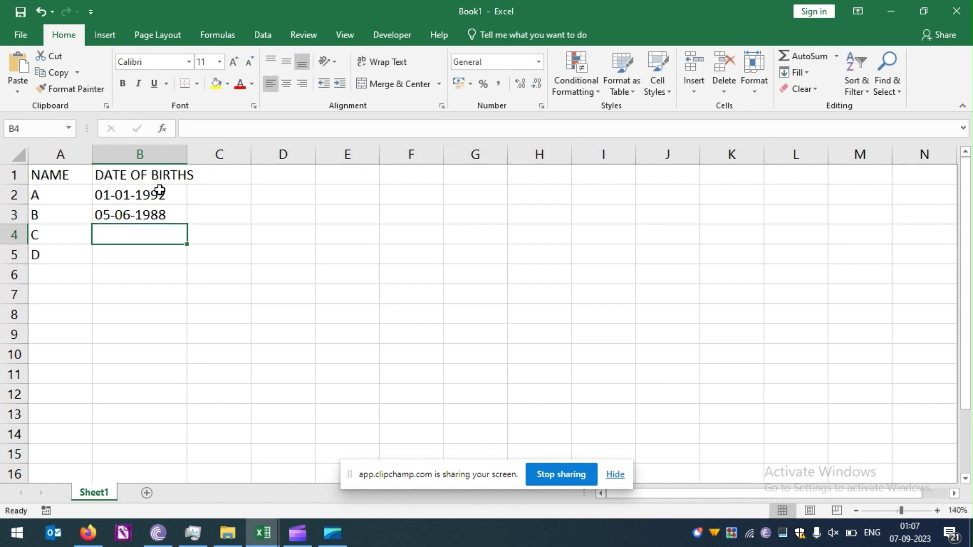
Enter the dates of birth for C and D in cells B4 and B5.
{"action": "type", "text": "9-7-"}
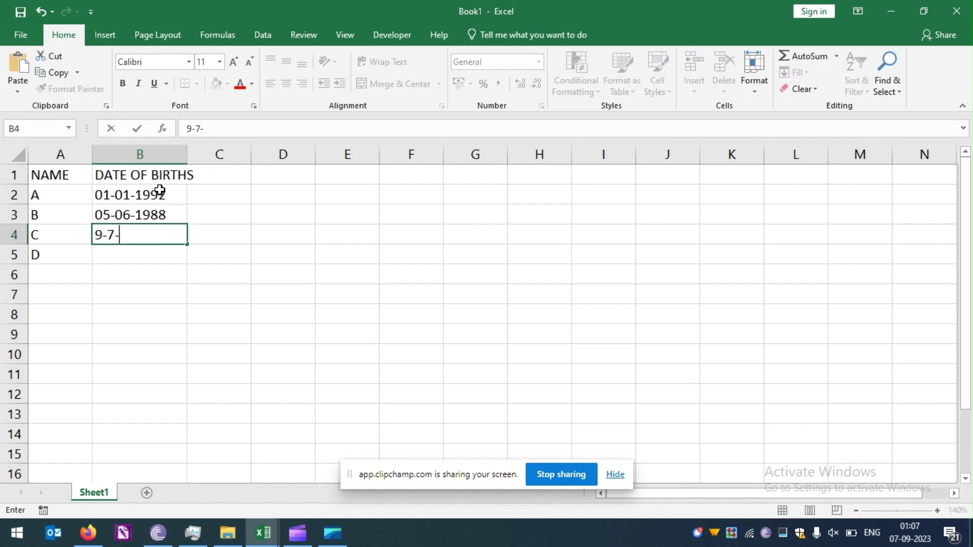
{"action": "type", "text": "25"}
{"action": "key", "text": "BackSpace"}
{"action": "type", "text": "0"}
{"action": "key", "text": "Return"}
{"action": "type", "text": "1-4-20"}
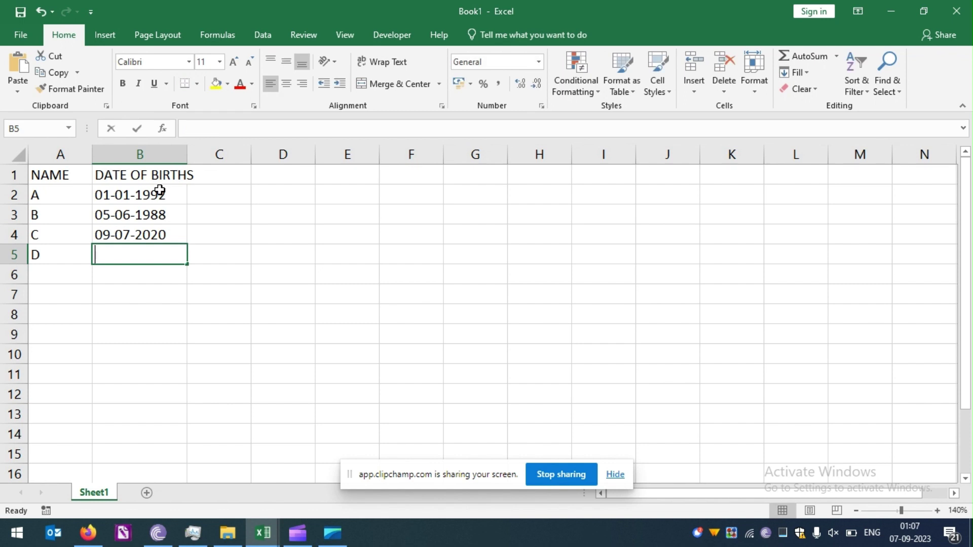
{"action": "type", "text": "15"}
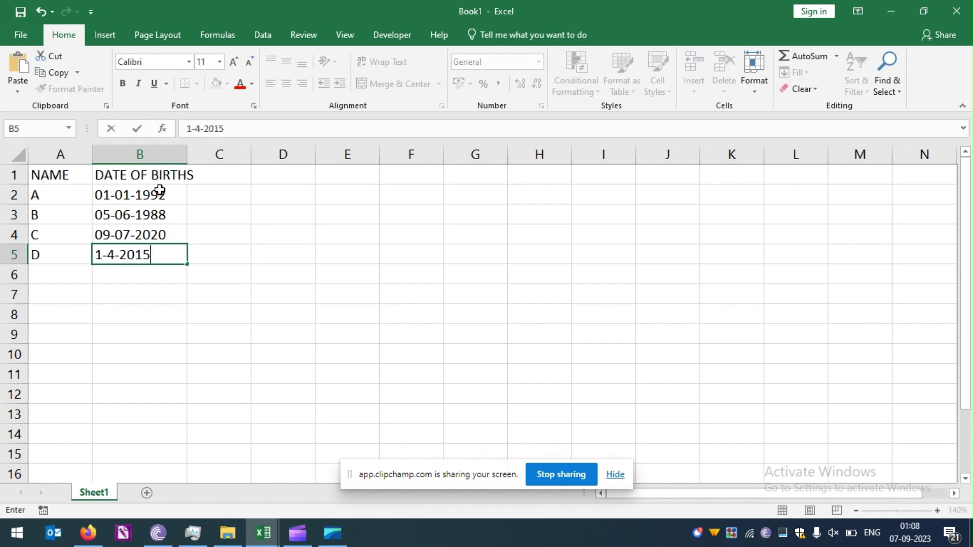
{"action": "key", "text": "Return"}
Autofit column B to its header text and slightly widen column C.
{"action": "key", "text": "ctrl+Up"}
{"action": "key", "text": "ctrl+Up"}
{"action": "key", "text": "ctrl+Right"}
{"action": "key", "text": "ctrl+Left"}
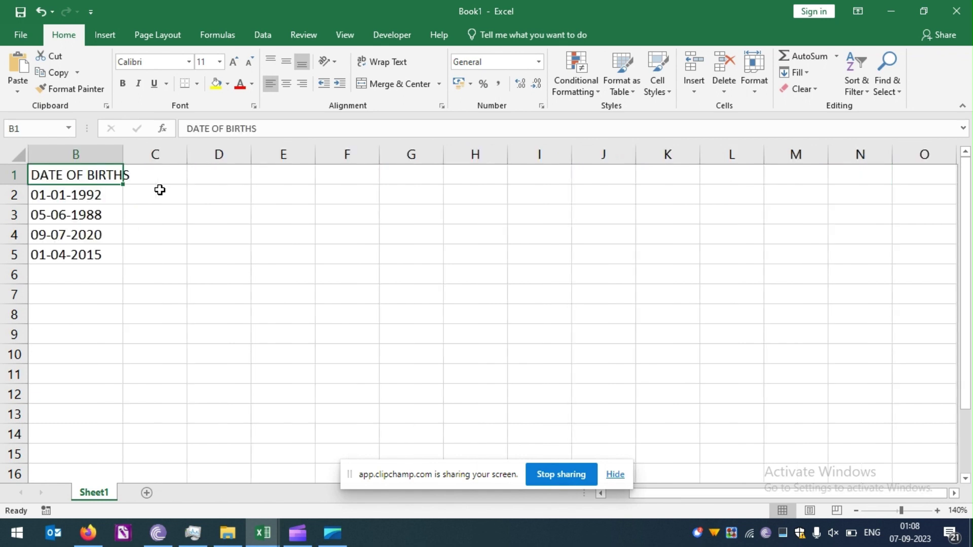
{"action": "key", "text": "ctrl+Left"}
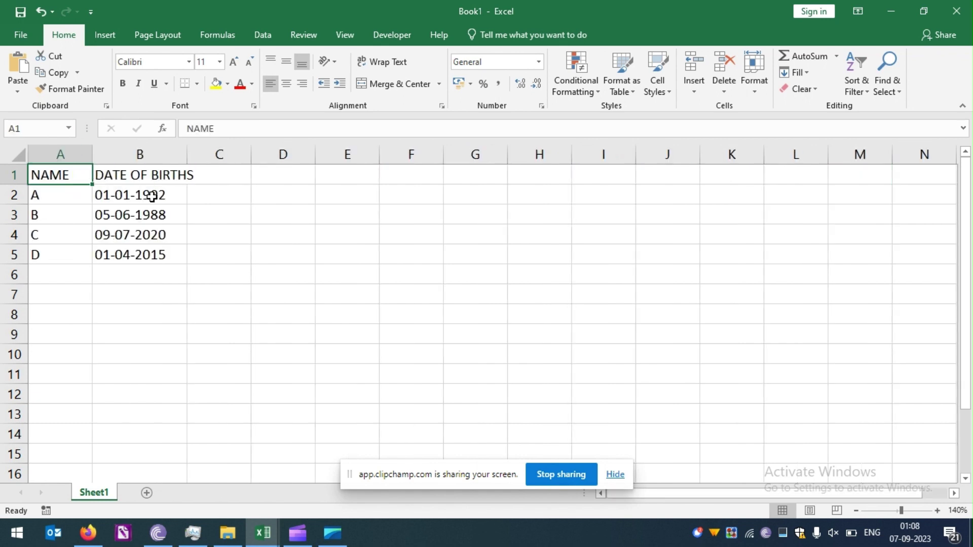
{"action": "double_click", "coordinate": [187, 157]}
{"action": "left_click_drag", "start_coordinate": [273, 159], "coordinate": [282, 159]}
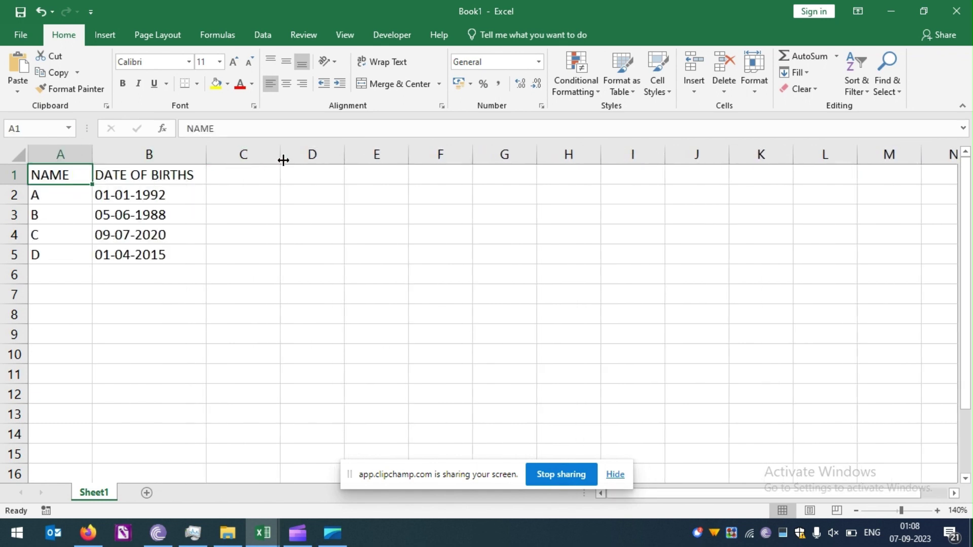
Enter the header DATE in cell C1.
{"action": "left_click", "coordinate": [250, 169]}
{"action": "type", "text": "DATE"}
{"action": "key", "text": "Return"}
{"action": "key", "text": "Up"}
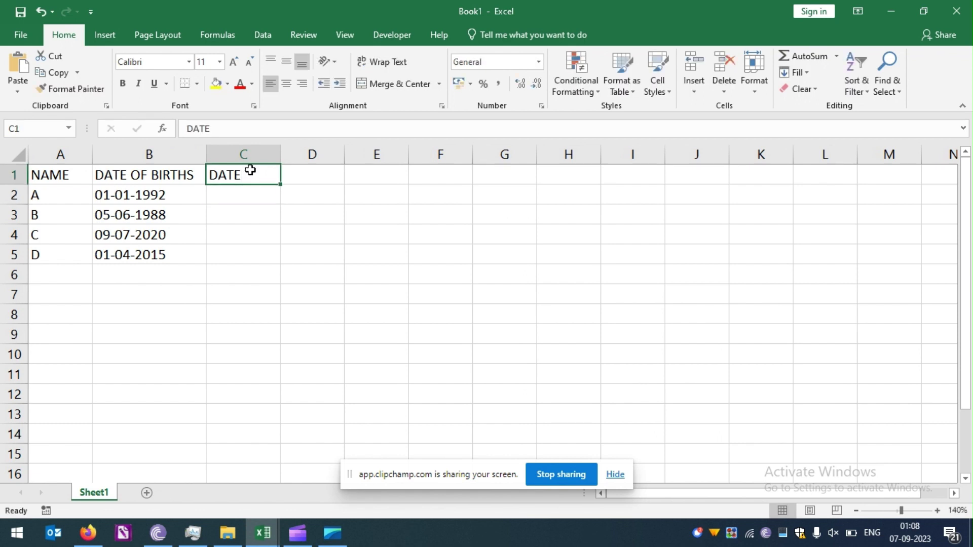
Apply all borders to the table range A1:C5.
{"action": "key", "text": "ctrl+Left"}
{"action": "key", "text": "ctrl+a"}
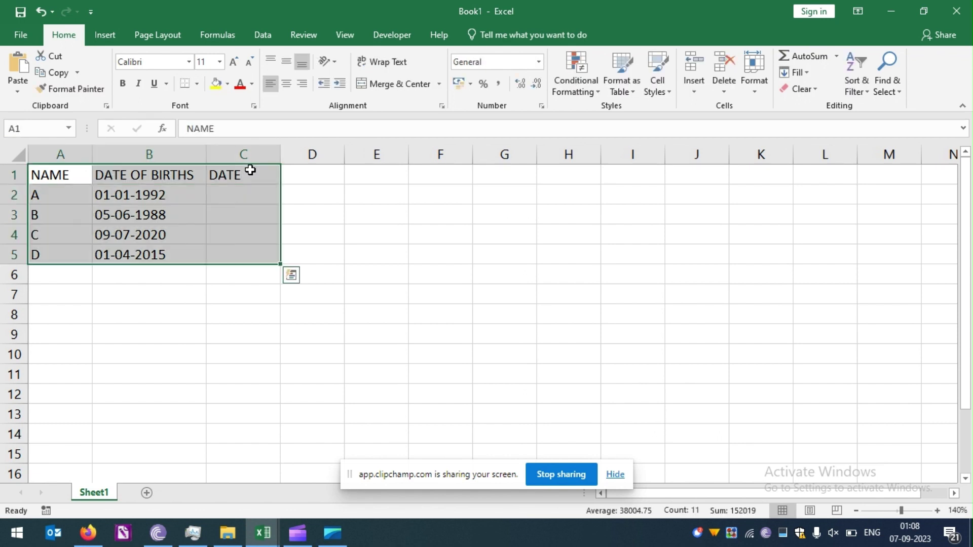
{"action": "left_click", "coordinate": [197, 83]}
{"action": "left_click", "coordinate": [198, 202]}
{"action": "left_click", "coordinate": [214, 194]}
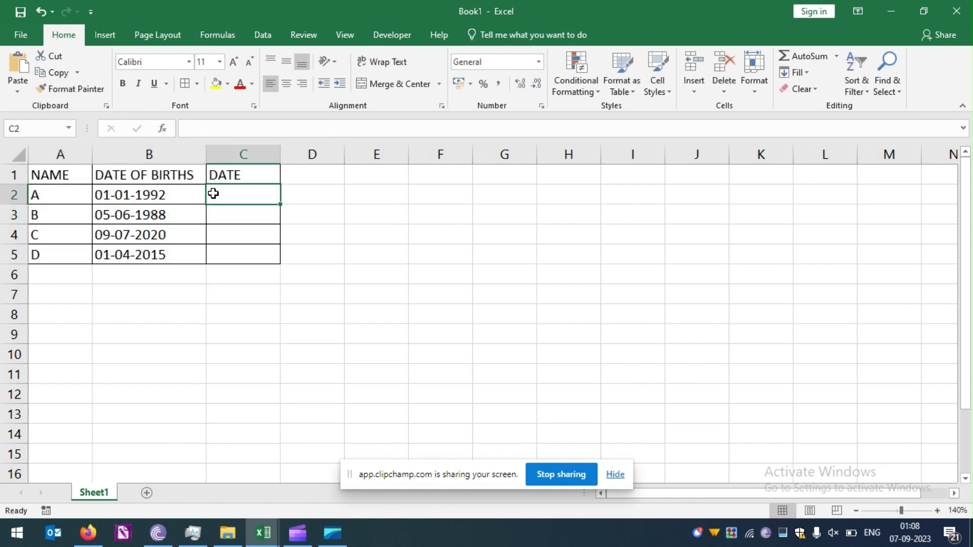
Fill the header cells A1:C1 with yellow.
{"action": "key", "text": "ctrl+Home"}
{"action": "key", "text": "ctrl+shift+Right"}
{"action": "left_click", "coordinate": [217, 86]}
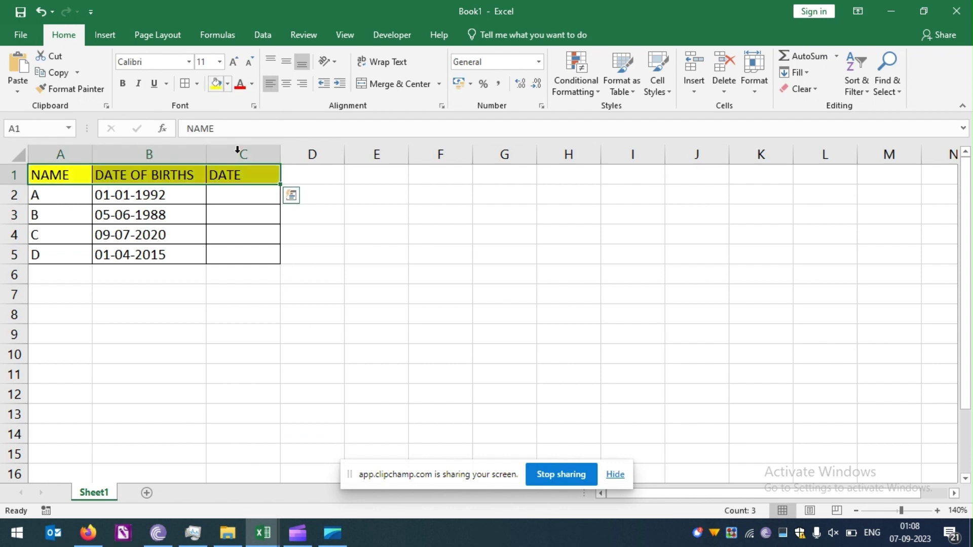
{"action": "left_click", "coordinate": [248, 194]}
{"action": "key", "text": "ctrl+Home"}
Widen column B a little more and make column C slightly narrower.
{"action": "left_click", "coordinate": [187, 223]}
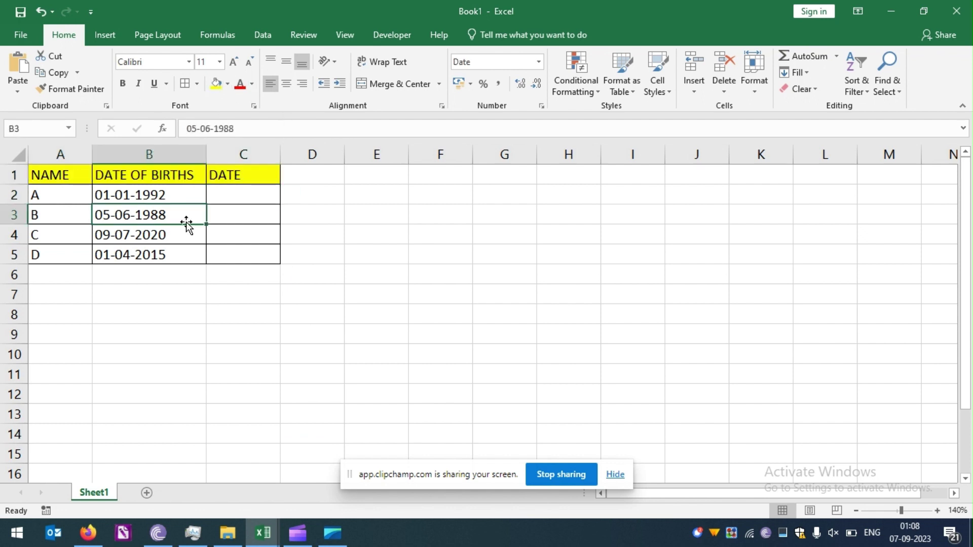
{"action": "left_click_drag", "start_coordinate": [206, 157], "coordinate": [219, 157]}
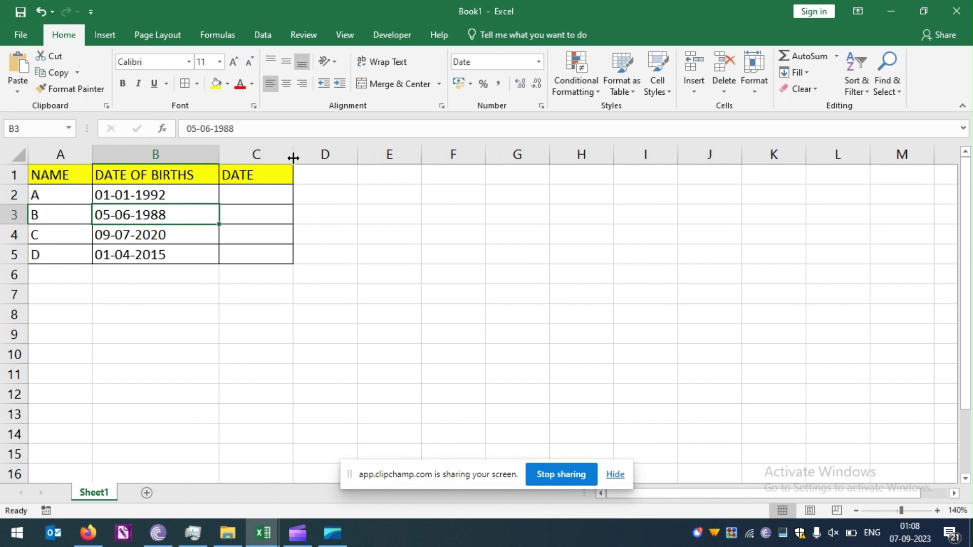
{"action": "mouse_move", "coordinate": [294, 156]}
{"action": "left_mouse_down"}
{"action": "mouse_move", "coordinate": [258, 156]}
{"action": "mouse_move", "coordinate": [291, 155]}
{"action": "left_mouse_up"}
{"action": "left_click", "coordinate": [253, 228]}
{"action": "left_click", "coordinate": [243, 188]}
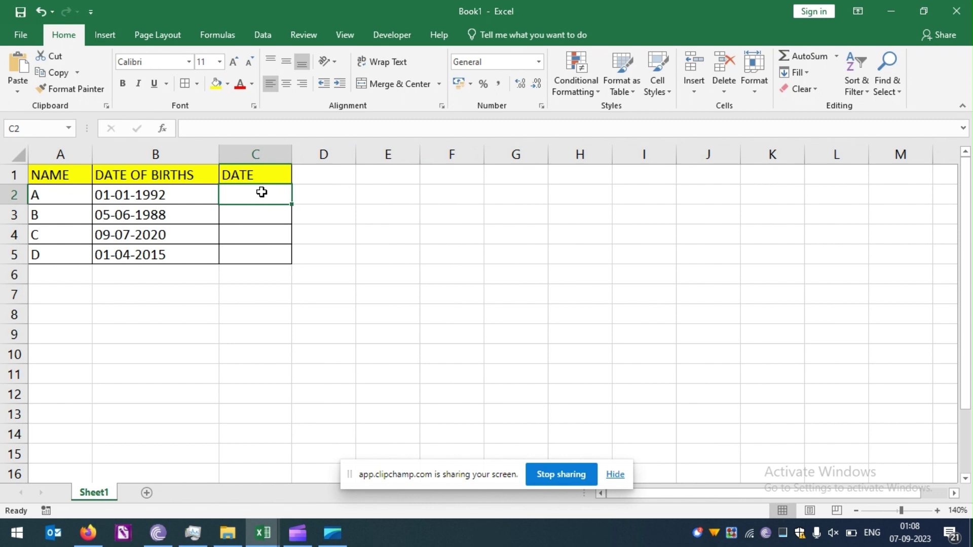
{"action": "key", "text": "Left"}
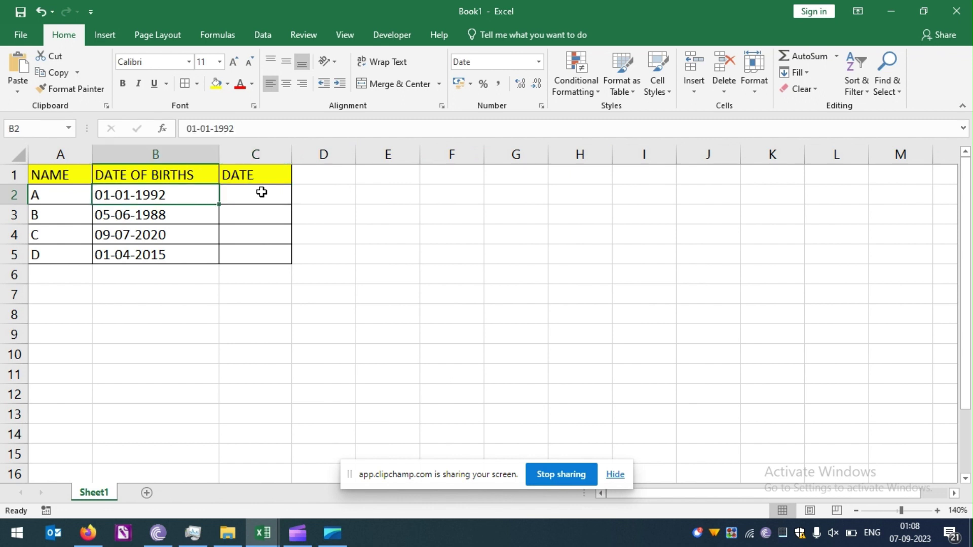
{"action": "left_click", "coordinate": [262, 192]}
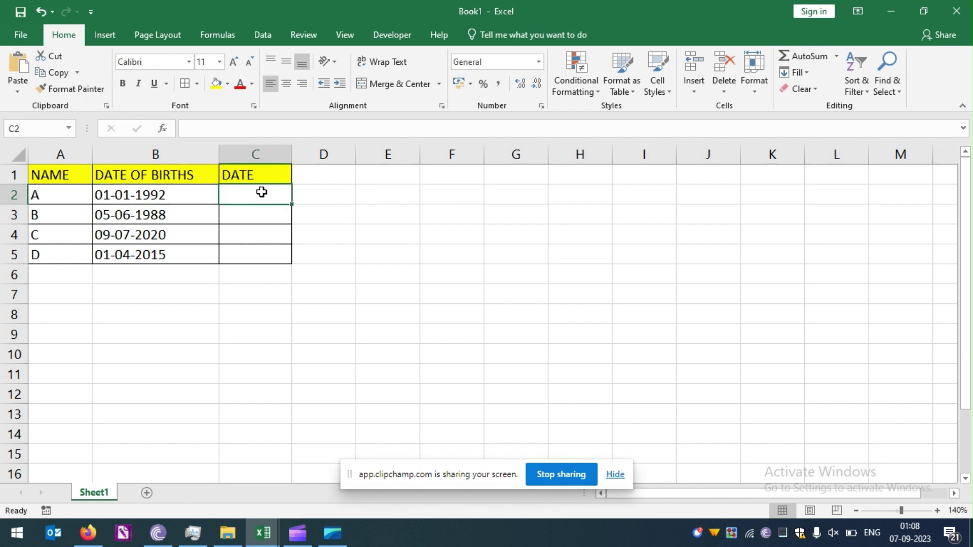
Note 1 YEAR in cell E2 and 365 in cell F2 beside the table.
{"action": "key", "text": "Right"}
{"action": "key", "text": "Right"}
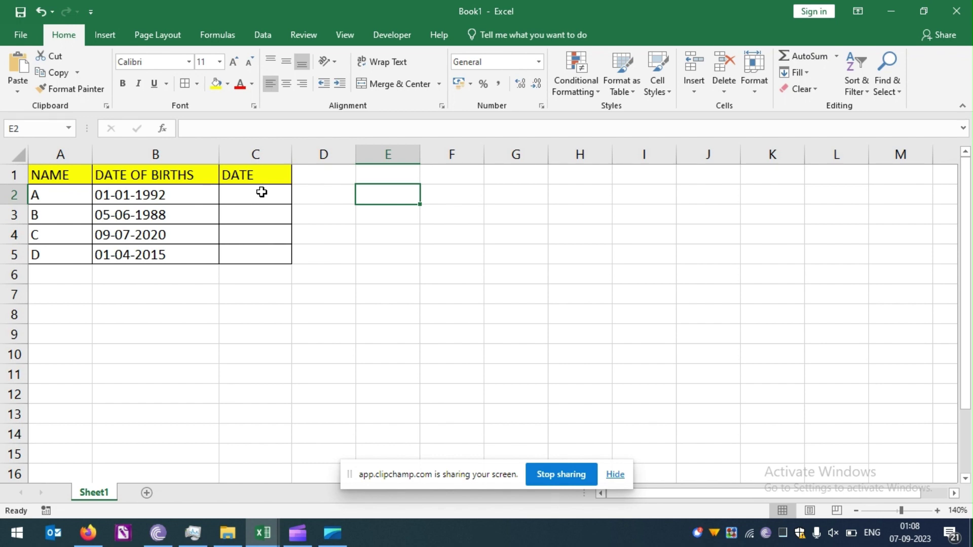
{"action": "type", "text": "1 YEAR"}
{"action": "key", "text": "Tab"}
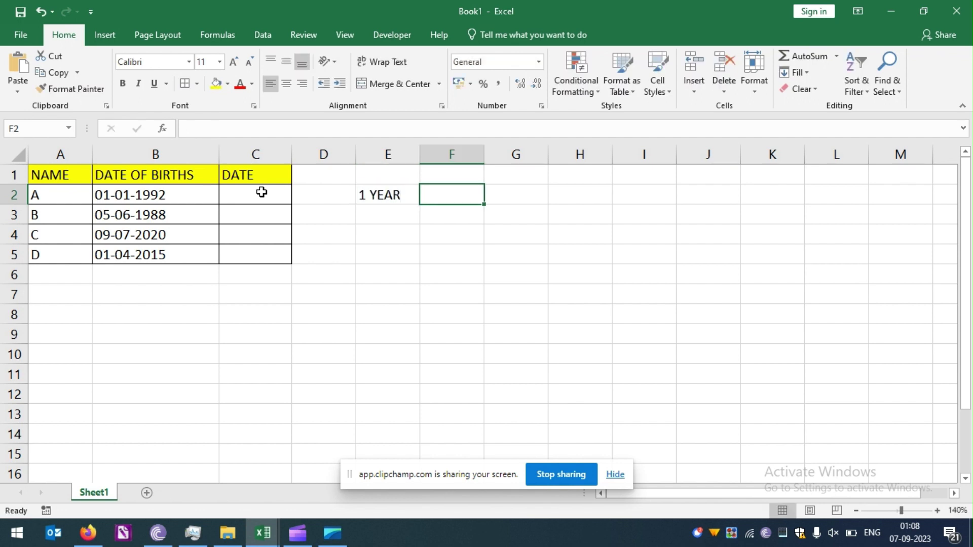
{"action": "type", "text": "365"}
{"action": "key", "text": "Return"}
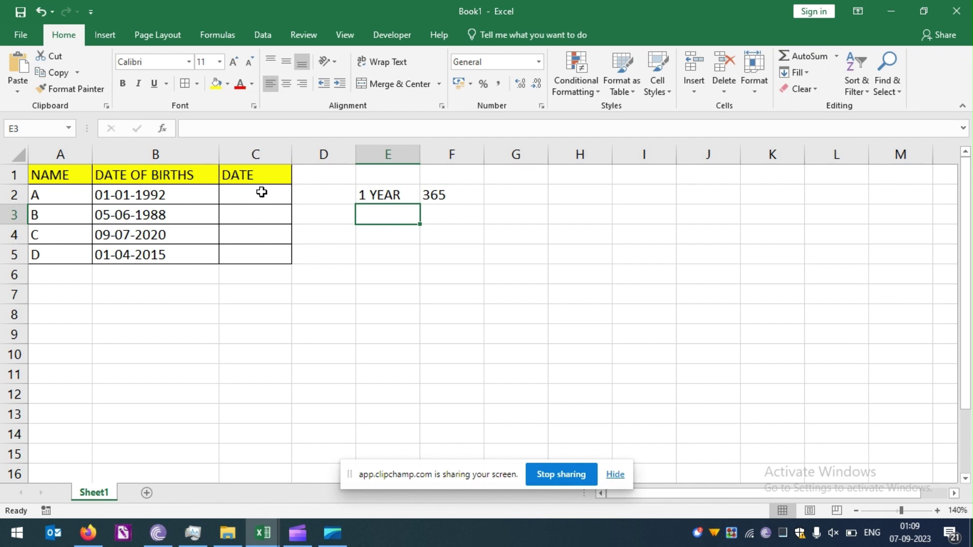
Clear the year-length note from cells E2:F2.
{"action": "key", "text": "Up"}
{"action": "key", "text": "shift+Right"}
{"action": "key", "text": "Delete"}
{"action": "left_click", "coordinate": [262, 192]}
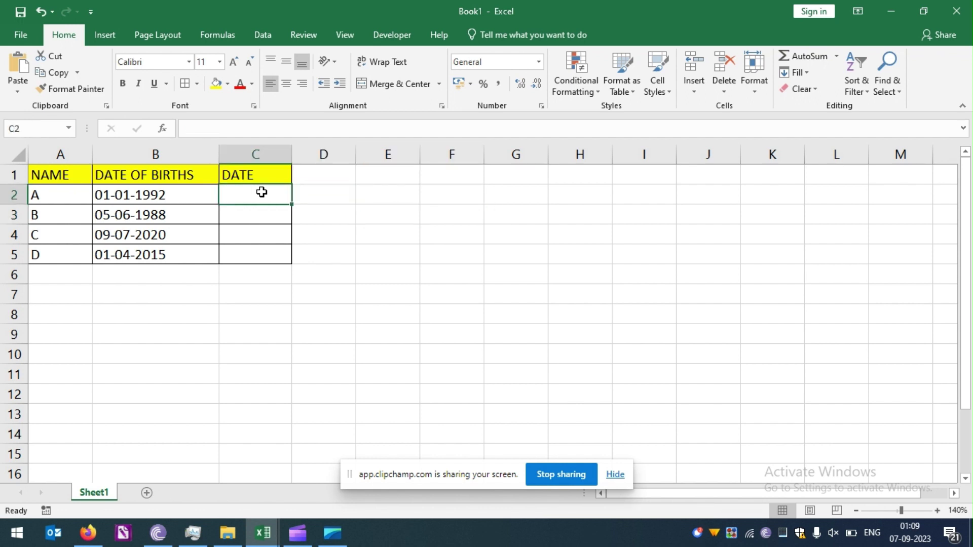
{"action": "key", "text": "Left"}
{"action": "key", "text": "Left"}
{"action": "key", "text": "Right"}
{"action": "key", "text": "Right"}
{"action": "key", "text": "Left"}
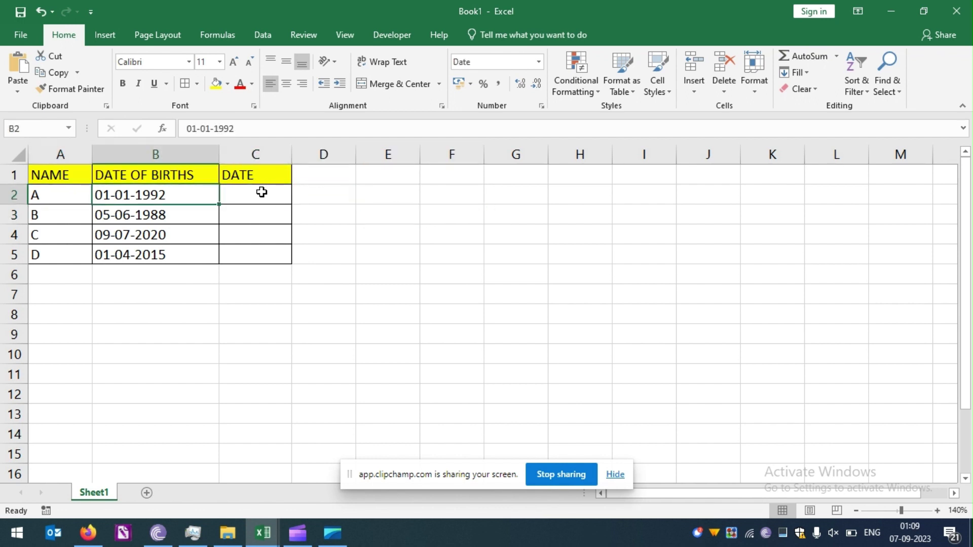
Insert the current date, 07-09-2023, as a fixed value in cell E2.
{"action": "key", "text": "Right"}
{"action": "key", "text": "Right"}
{"action": "key", "text": "Right"}
{"action": "key", "text": "ctrl+semicolon"}
{"action": "key", "text": "ctrl+Return"}
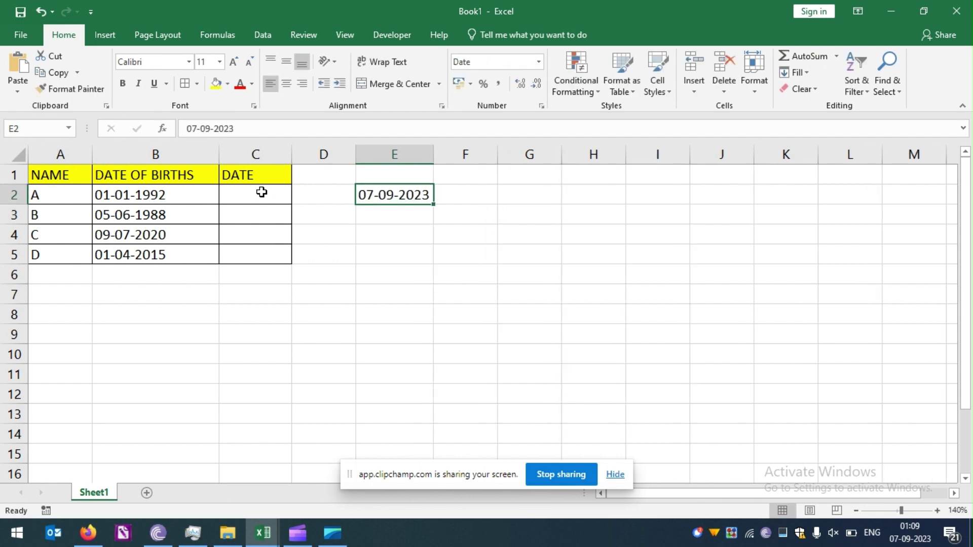
{"action": "left_click", "coordinate": [455, 199]}
{"action": "type", "text": "365"}
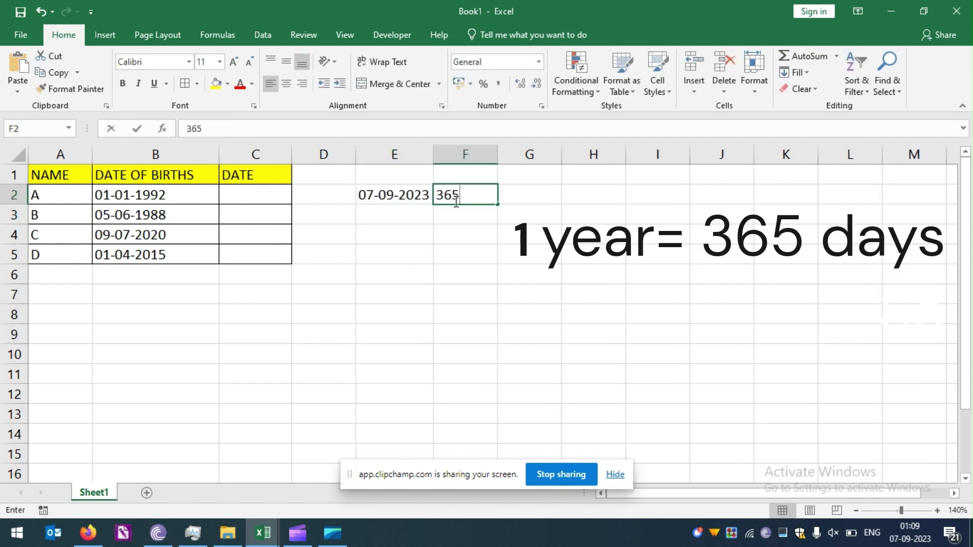
{"action": "key", "text": "Escape"}
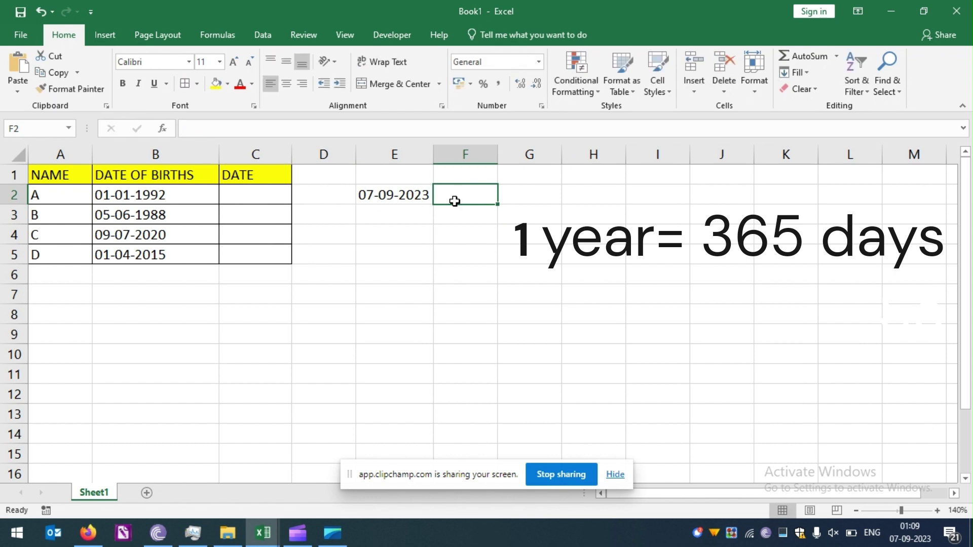
Calculate the days between A's date of birth and the current date in cell F2 with the formula =E2-B2.
{"action": "type", "text": "="}
{"action": "key", "text": "Left"}
{"action": "key", "text": "Left"}
{"action": "key", "text": "Right"}
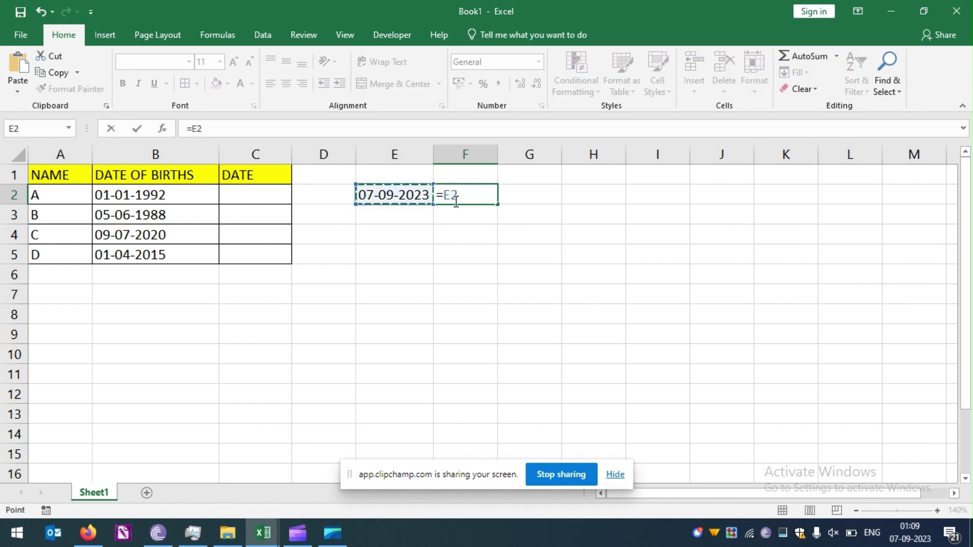
{"action": "type", "text": "-"}
{"action": "key", "text": "Left"}
{"action": "key", "text": "Left"}
{"action": "key", "text": "Left"}
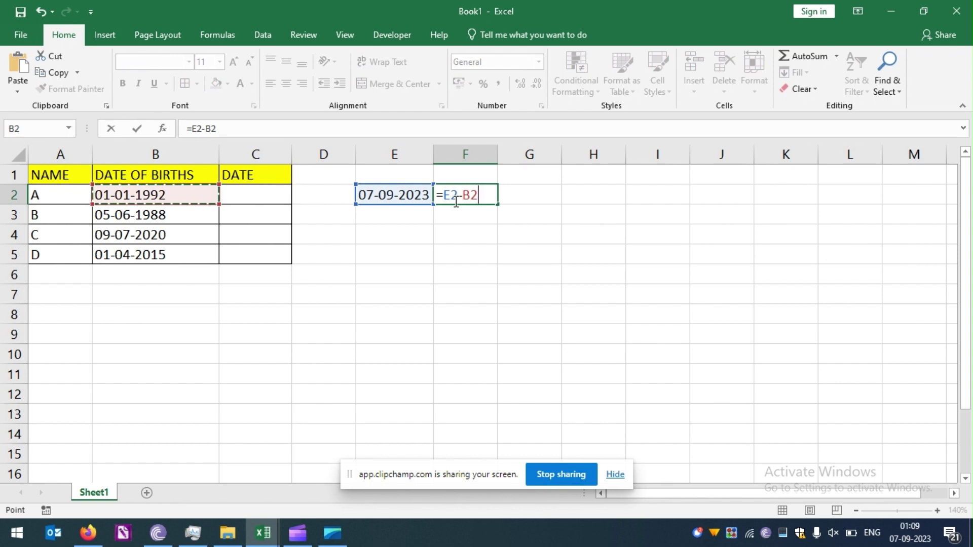
{"action": "key", "text": "ctrl+Return"}
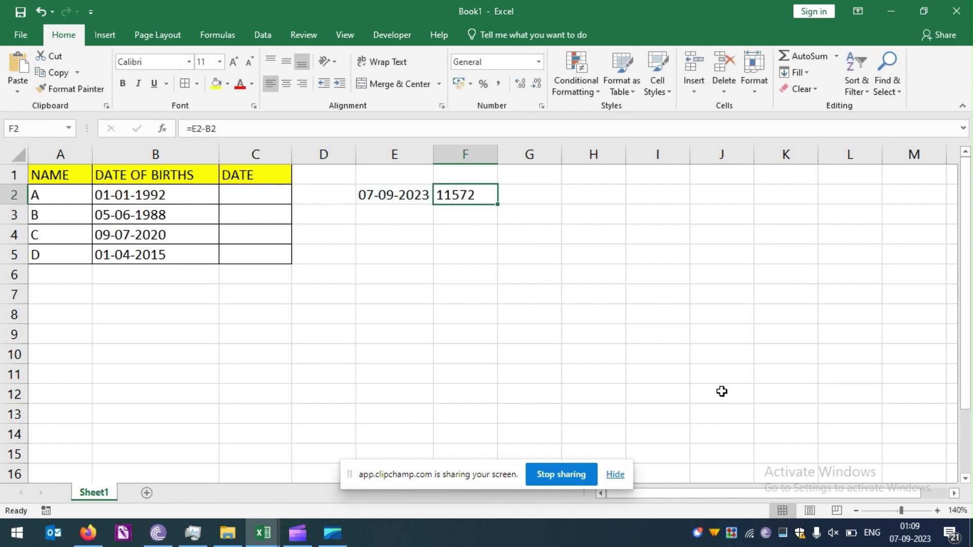
Convert the day count in F2 to years in cell F3 with the formula =+F2/365.
{"action": "key", "text": "Right"}
{"action": "key", "text": "Down"}
{"action": "key", "text": "Left"}
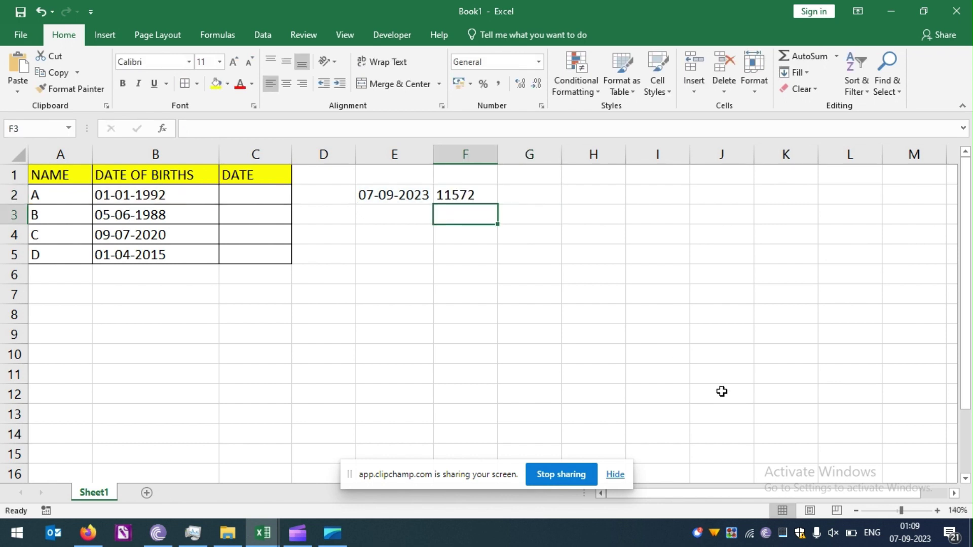
{"action": "type", "text": "+"}
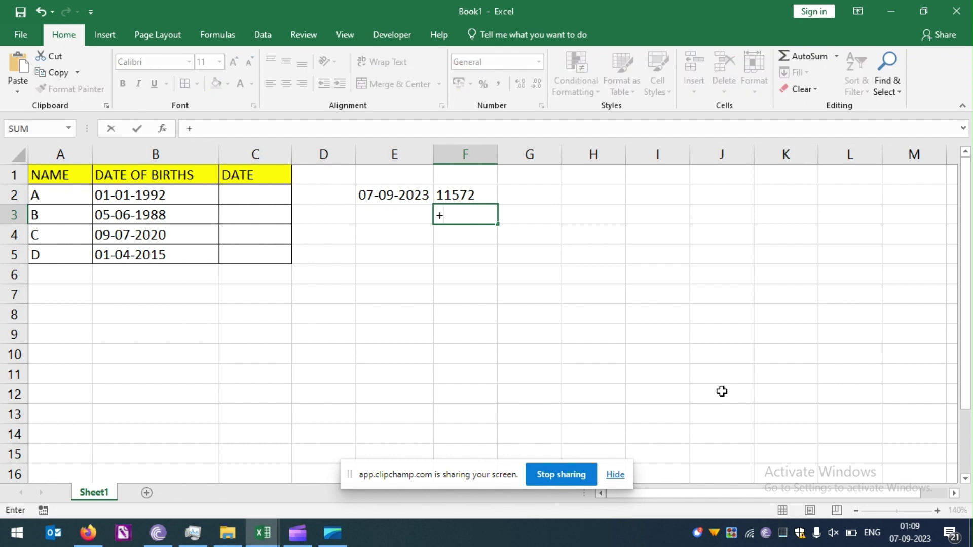
{"action": "key", "text": "Up"}
{"action": "type", "text": "/365"}
{"action": "key", "text": "Return"}
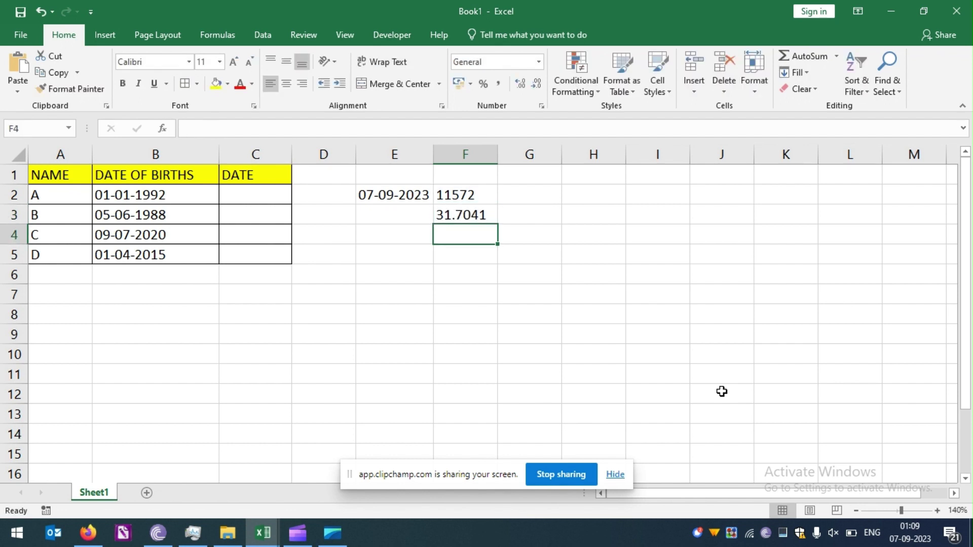
Label the converted value in F3 as YEARS in the adjacent cell G3.
{"action": "key", "text": "Up"}
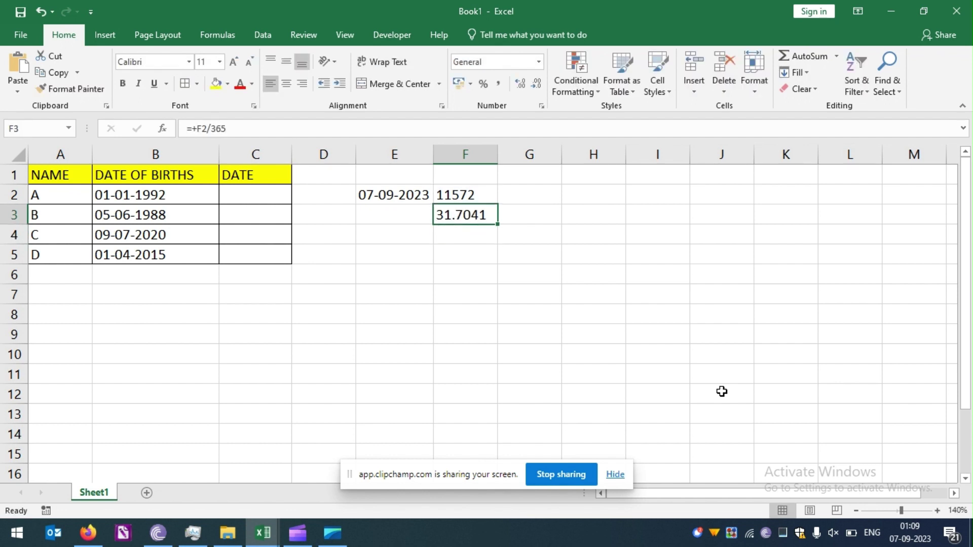
{"action": "key", "text": "Right"}
{"action": "type", "text": "YEARS"}
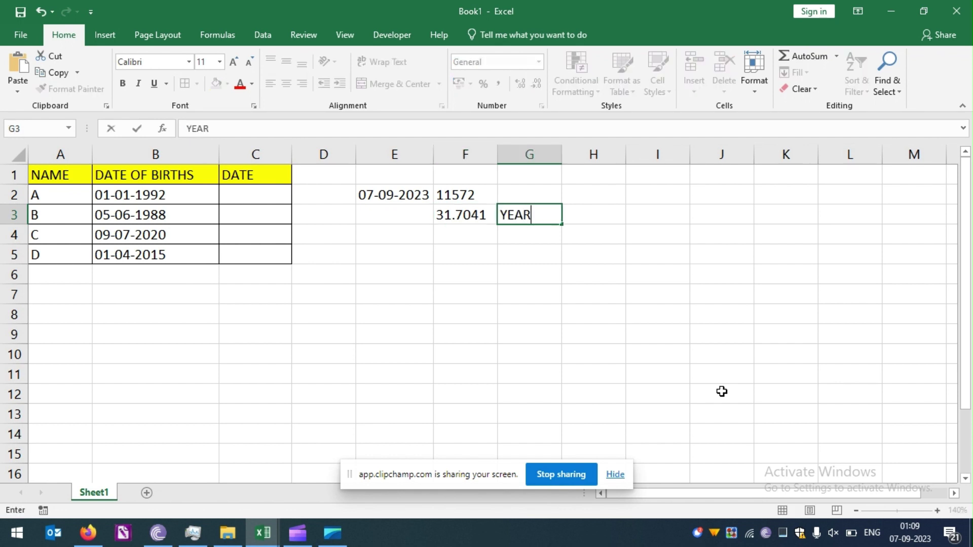
{"action": "key", "text": "Return"}
{"action": "key", "text": "Left"}
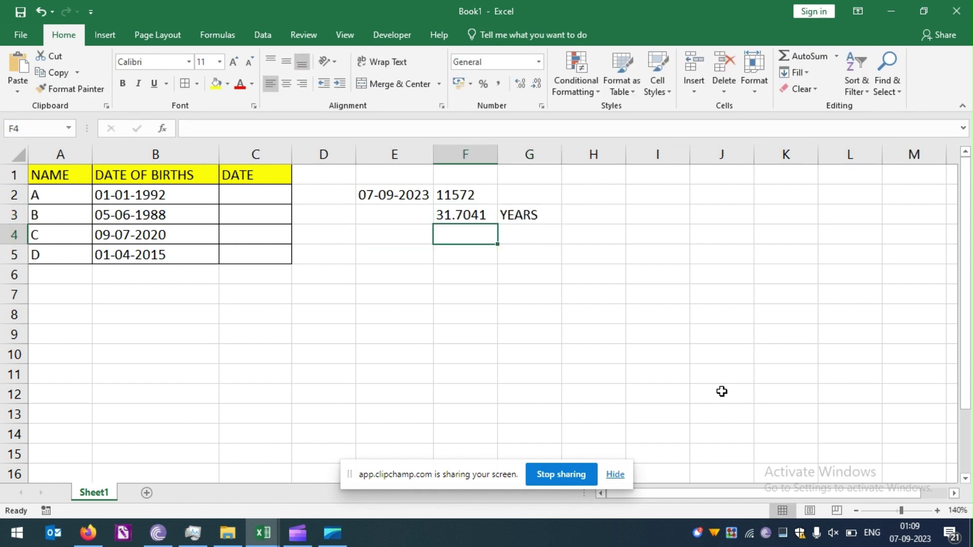
Review A's date of birth, the current date in E2 and the years calculation in F3.
{"action": "key", "text": "Up"}
{"action": "key", "text": "Up"}
{"action": "key", "text": "Left"}
{"action": "key", "text": "Left"}
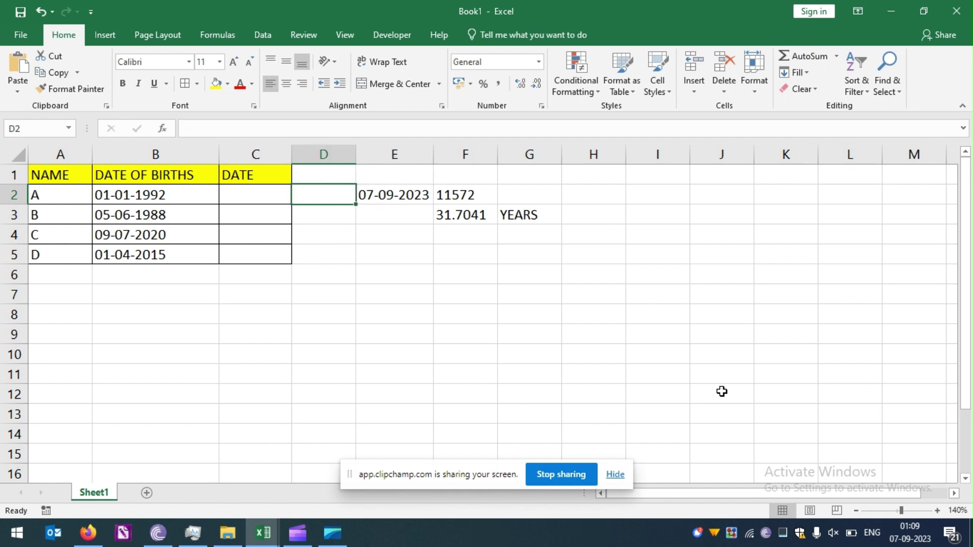
{"action": "key", "text": "Left"}
{"action": "key", "text": "Left"}
{"action": "key", "text": "Left"}
{"action": "key", "text": "Right"}
{"action": "key", "text": "Right"}
{"action": "key", "text": "Right"}
{"action": "key", "text": "Right"}
{"action": "key", "text": "Right"}
{"action": "key", "text": "Down"}
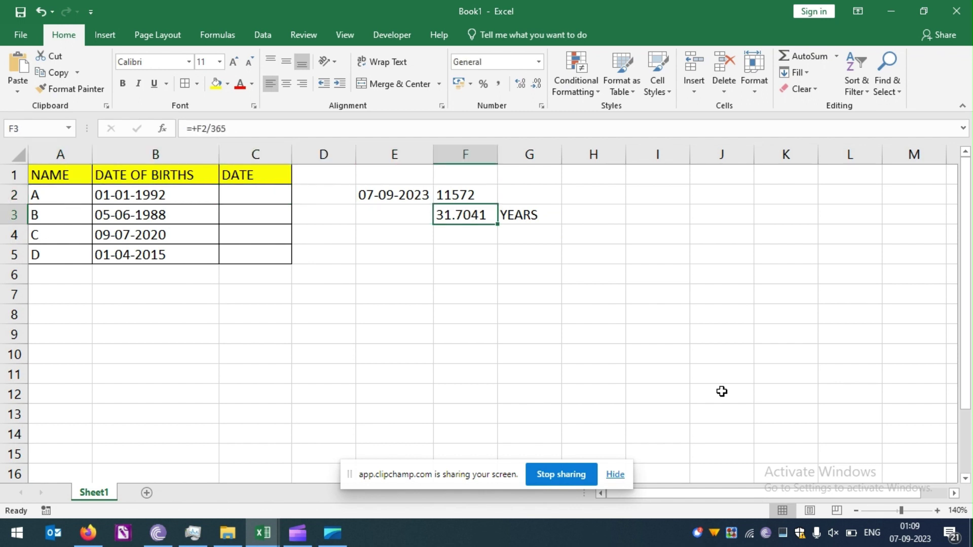
{"action": "key", "text": "Left"}
{"action": "key", "text": "Up"}
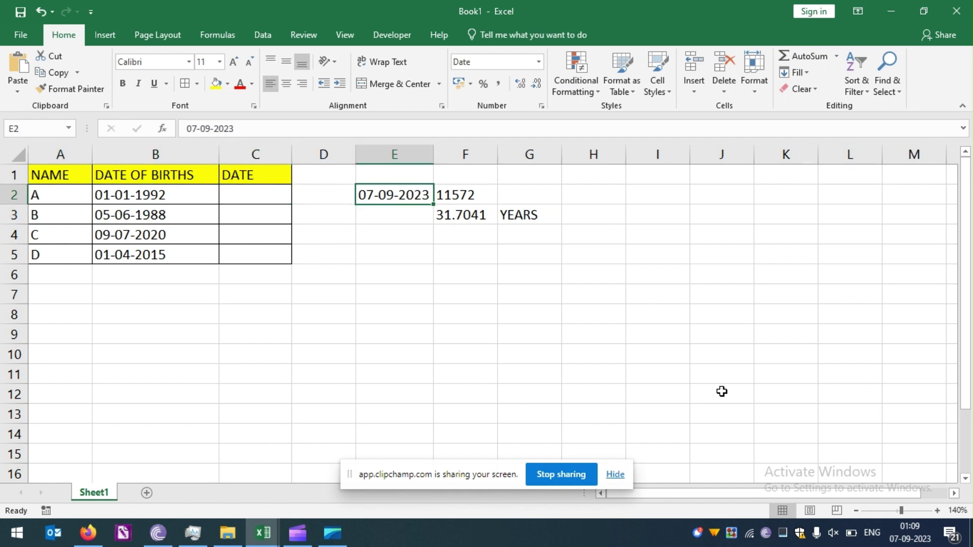
Delete columns E through G with the trial age calculation.
{"action": "key", "text": "Right"}
{"action": "key", "text": "Down"}
{"action": "key", "text": "ctrl+space"}
{"action": "key", "text": "Left"}
{"action": "key", "text": "Left"}
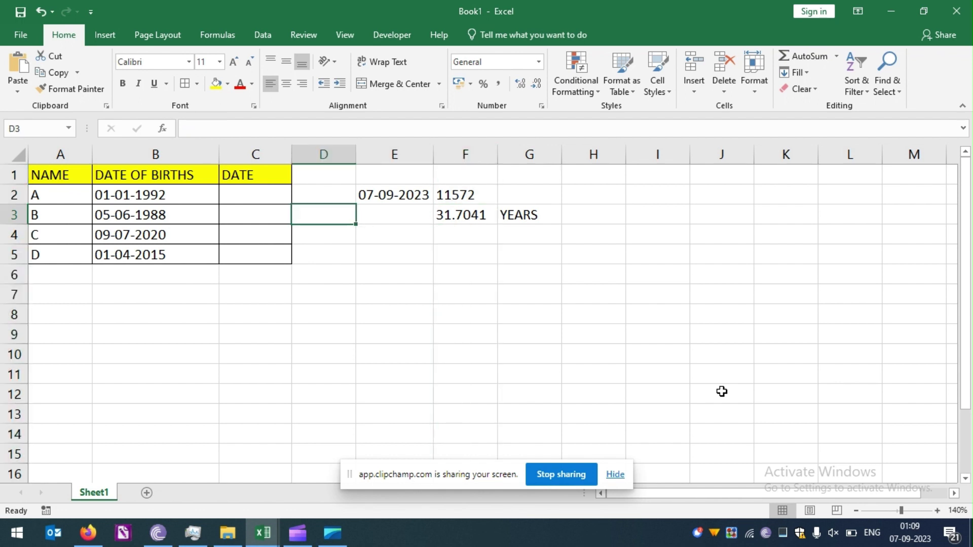
{"action": "key", "text": "Right"}
{"action": "key", "text": "ctrl+space"}
{"action": "key", "text": "shift+Right"}
{"action": "key", "text": "shift+Right"}
{"action": "key", "text": "ctrl+minus"}
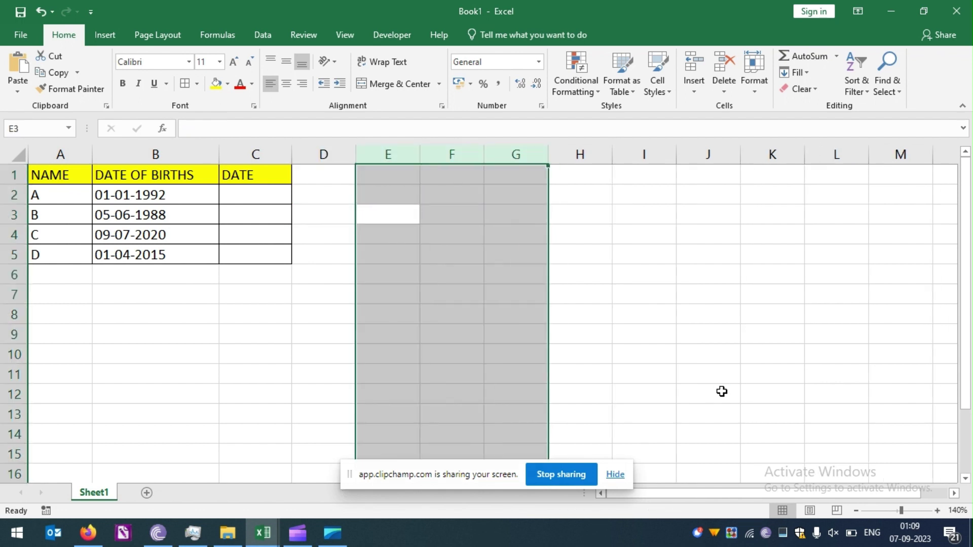
{"action": "key", "text": "Left"}
{"action": "key", "text": "Left"}
{"action": "key", "text": "Left"}
{"action": "key", "text": "Up"}
{"action": "key", "text": "Right"}
{"action": "type", "text": "="}
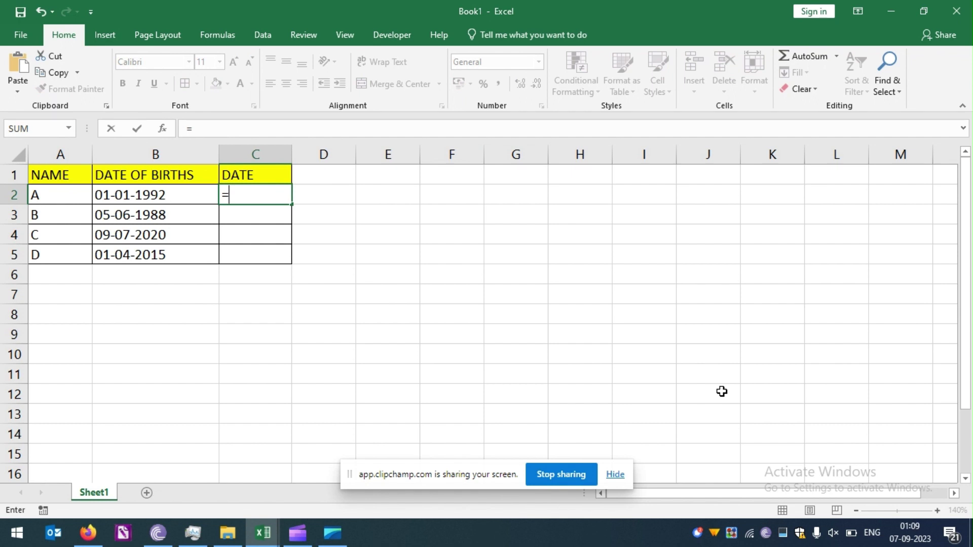
{"action": "type", "text": "("}
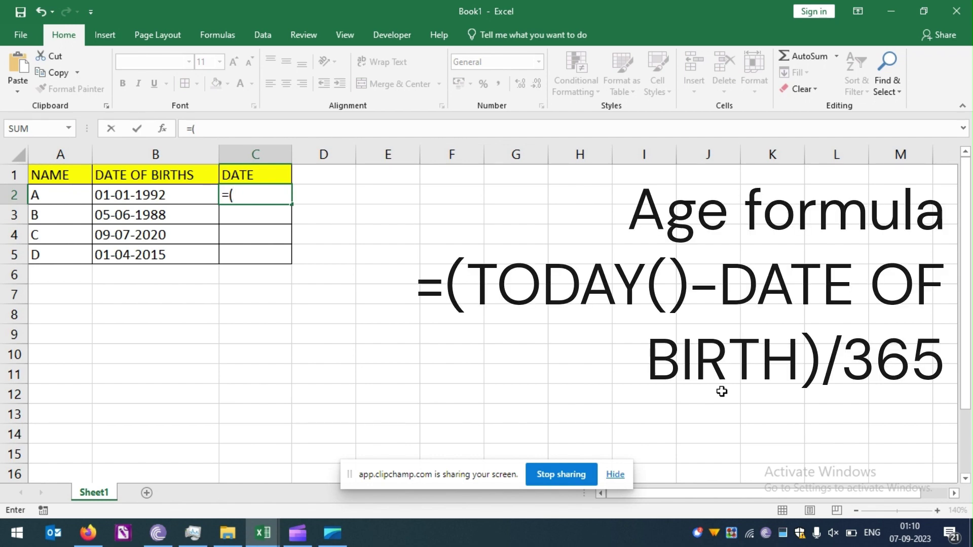
{"action": "type", "text": "TODAY"}
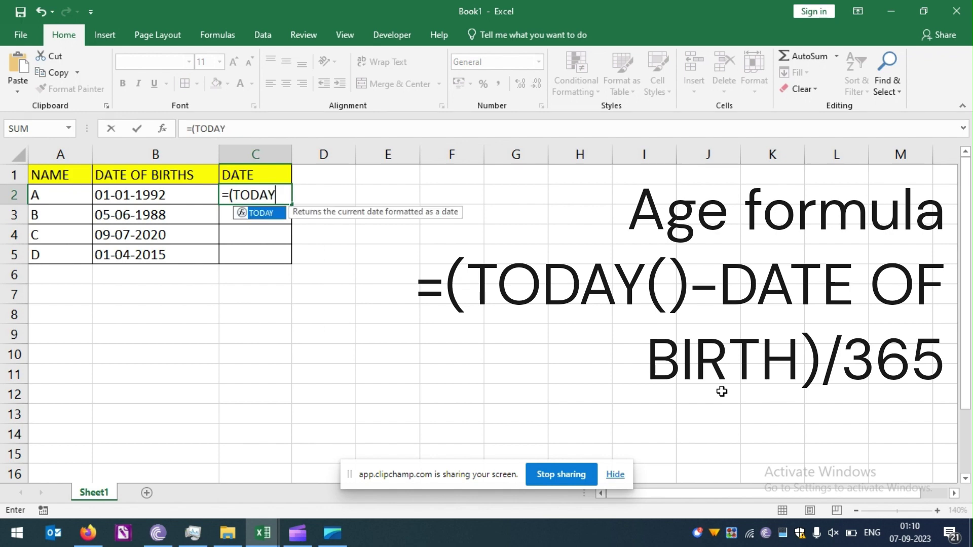
{"action": "key", "text": "Escape"}
{"action": "key", "text": "Escape"}
Enter the current date in cell F2 with the formula =TODAY() and check how the formula is written.
{"action": "key", "text": "Right"}
{"action": "key", "text": "Right"}
{"action": "key", "text": "Right"}
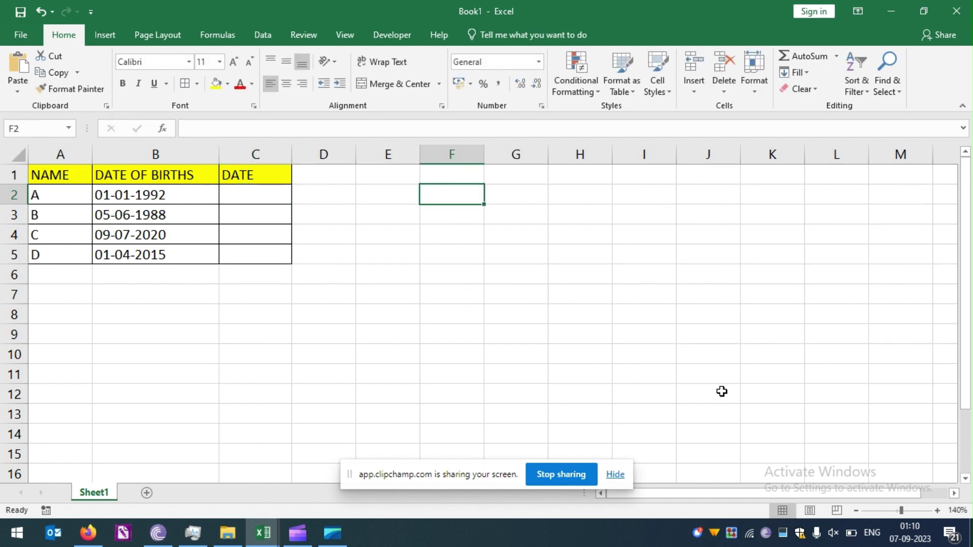
{"action": "type", "text": "=-TODAY"}
{"action": "key", "text": "Escape"}
{"action": "key", "text": "Escape"}
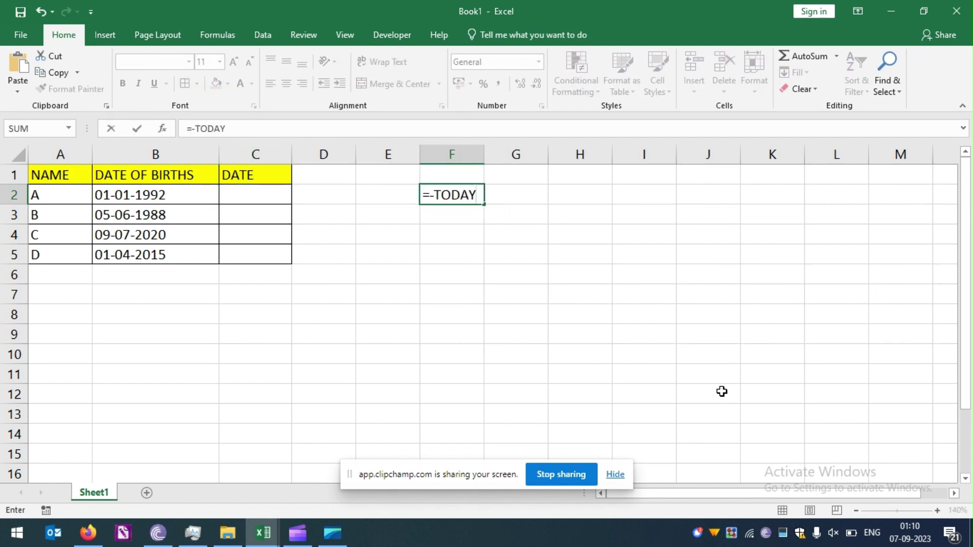
{"action": "type", "text": "=TODAY()"}
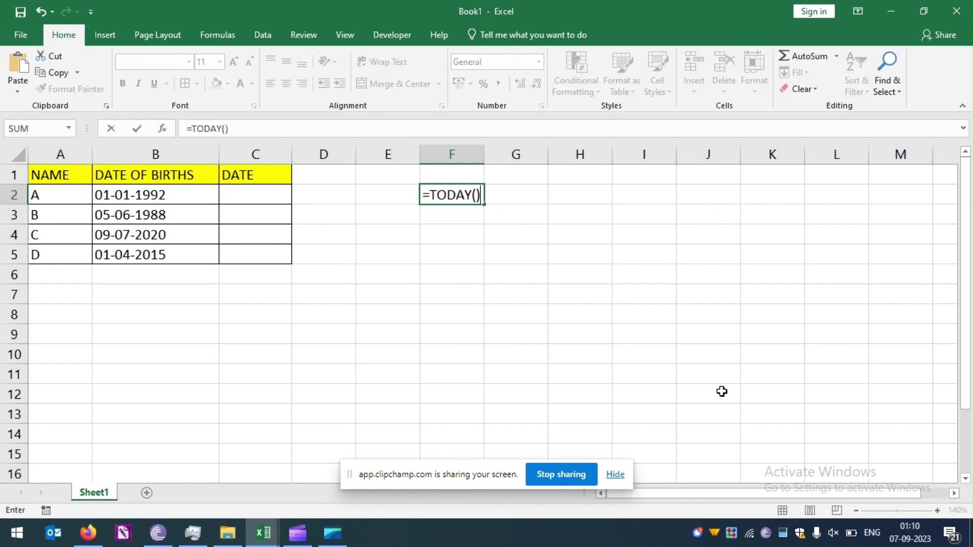
{"action": "key", "text": "Return"}
{"action": "key", "text": "Up"}
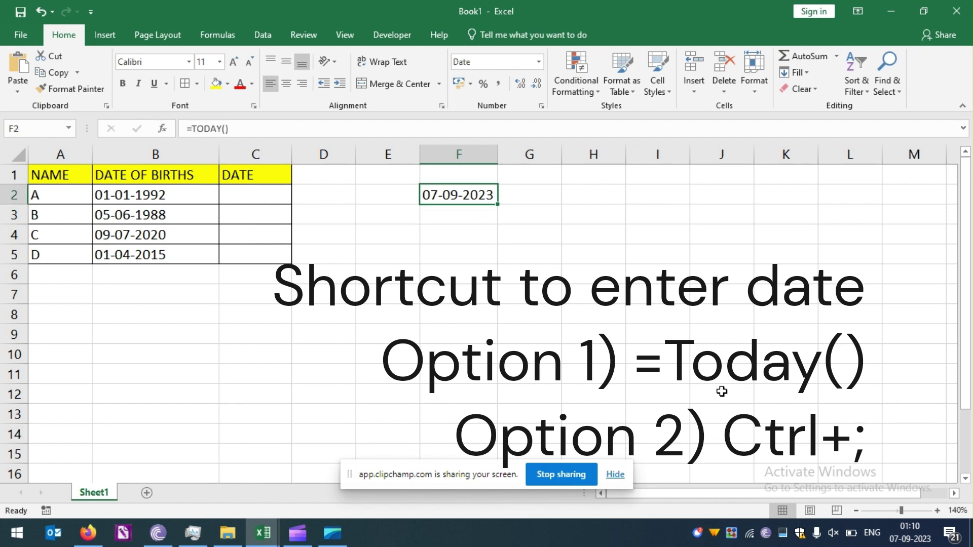
{"action": "key", "text": "F2"}
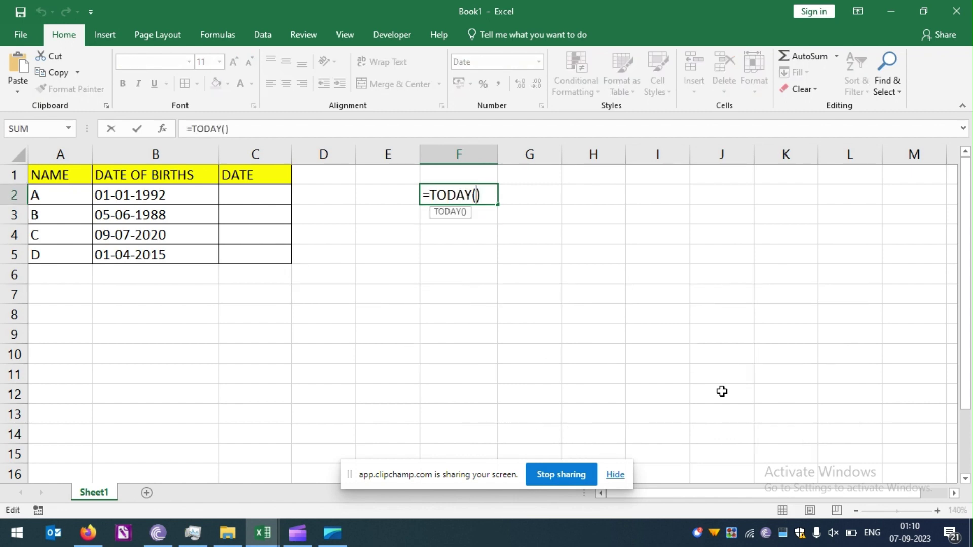
{"action": "key", "text": "Right"}
{"action": "key", "text": "Return"}
{"action": "key", "text": "Up"}
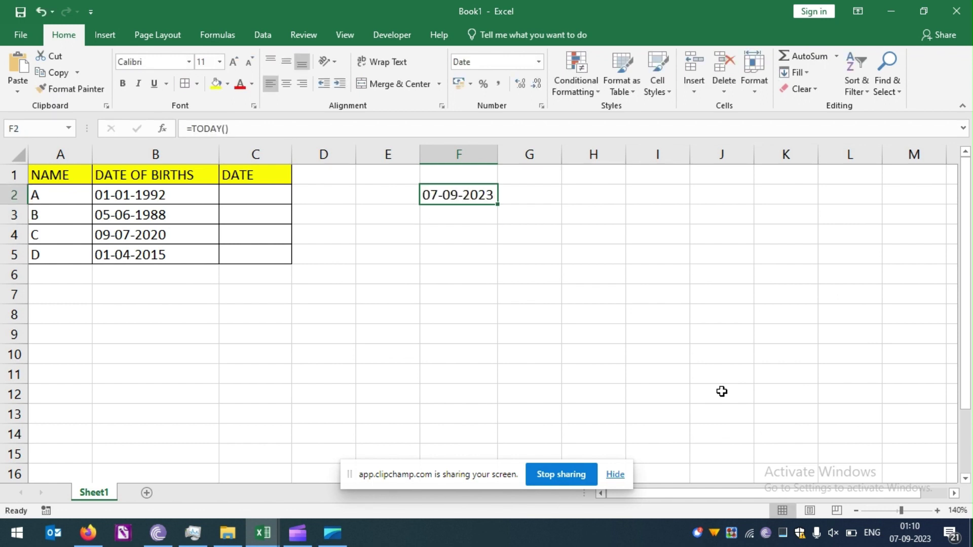
Calculate A's age in years in cell C2 with the formula =(TODAY()-B2)/365.
{"action": "key", "text": "Left"}
{"action": "key", "text": "Left"}
{"action": "key", "text": "Left"}
{"action": "type", "text": "="}
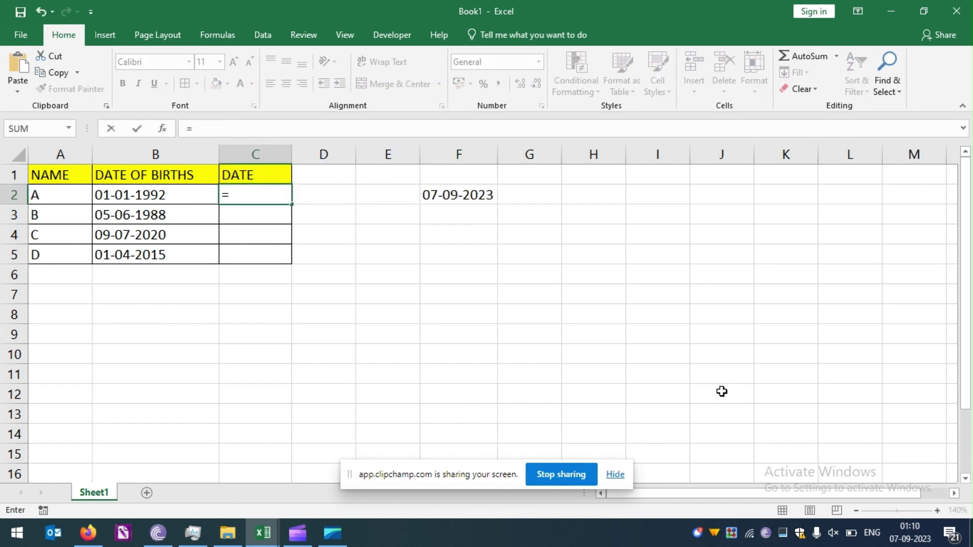
{"action": "type", "text": "(TODAY"}
{"action": "key", "text": "BackSpace"}
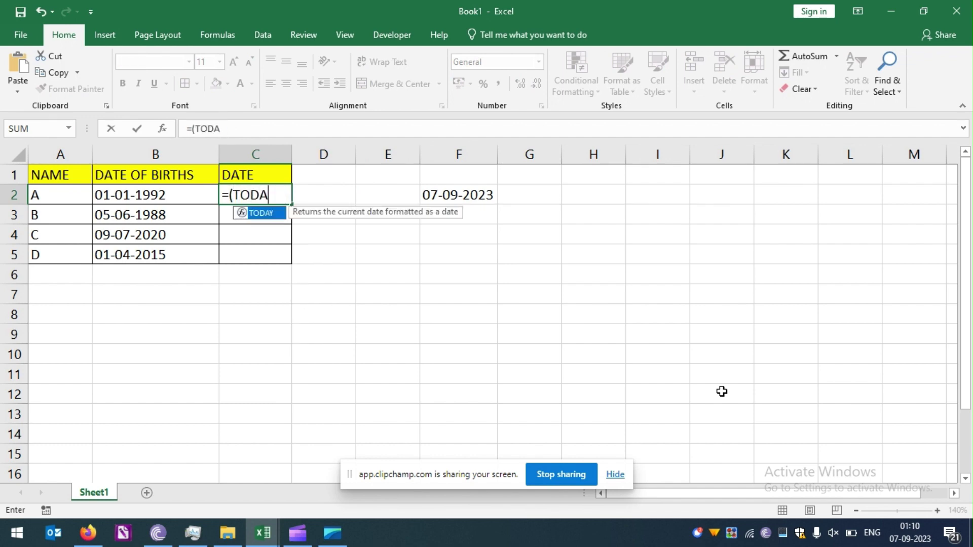
{"action": "type", "text": "Y()"}
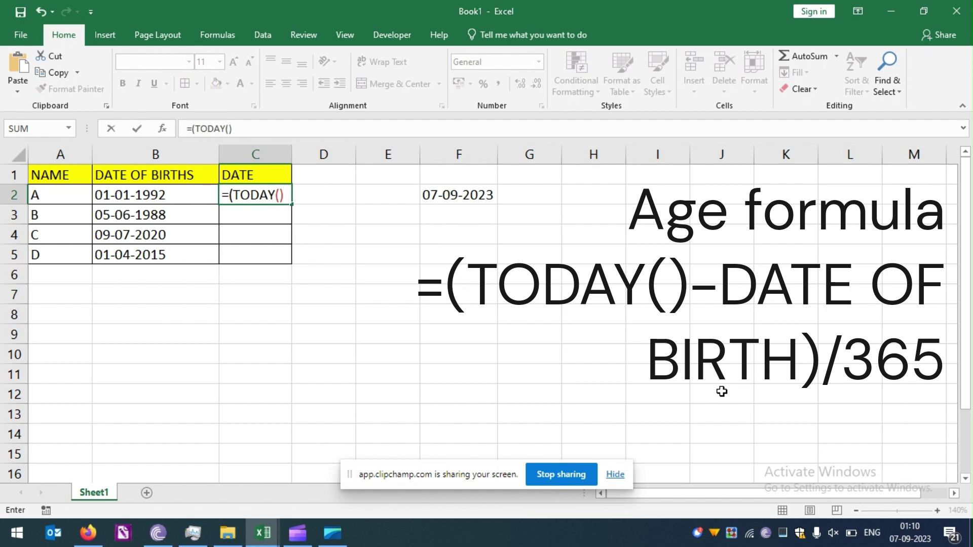
{"action": "type", "text": "-"}
{"action": "left_click", "coordinate": [166, 193]}
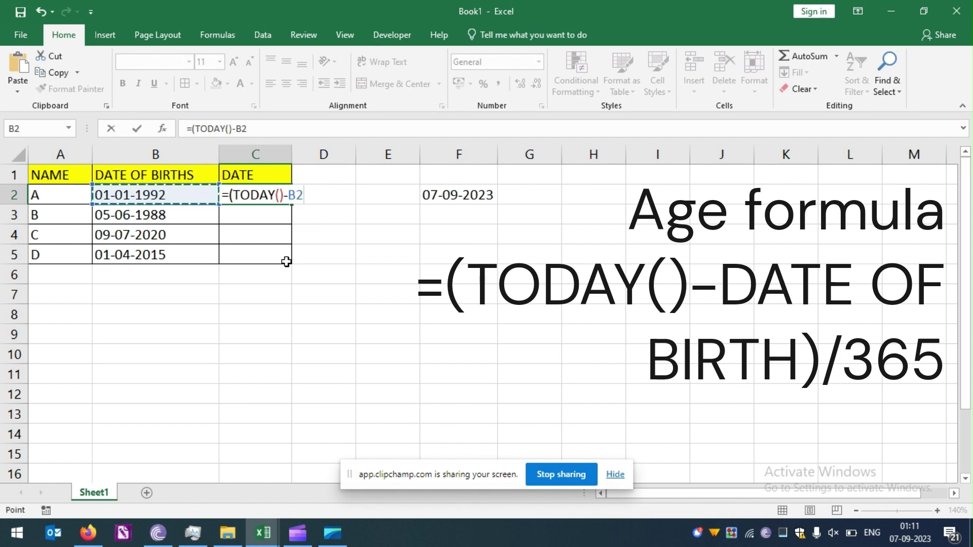
{"action": "type", "text": ")"}
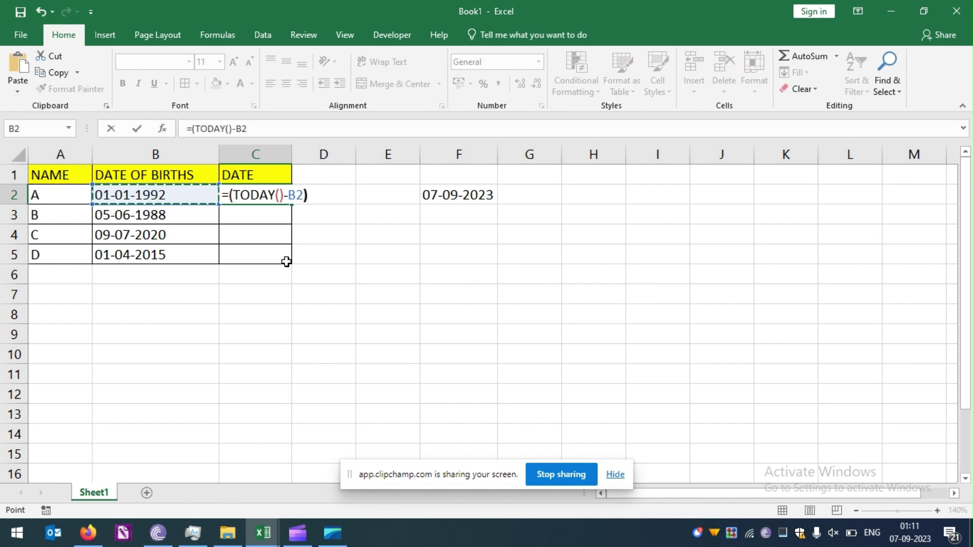
{"action": "type", "text": "/365"}
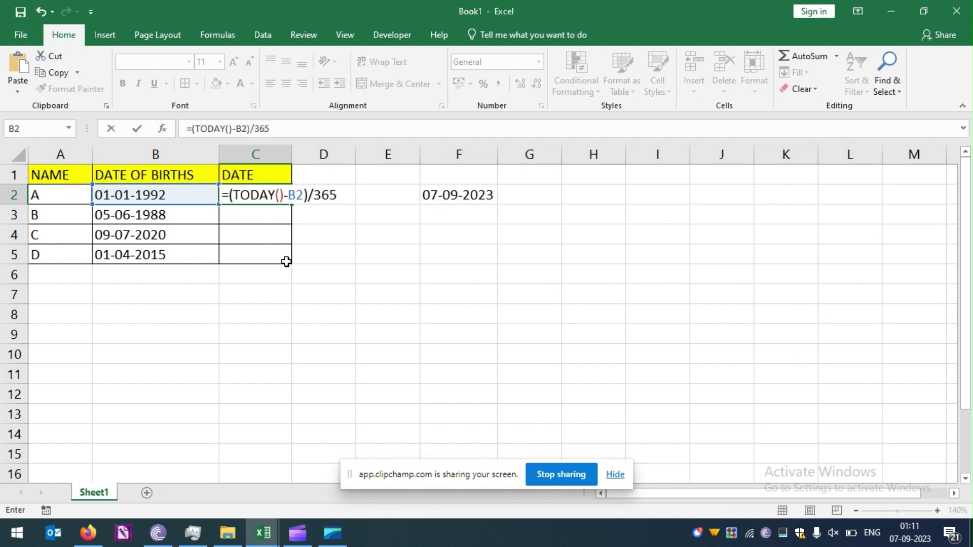
{"action": "key", "text": "Return"}
{"action": "key", "text": "Up"}
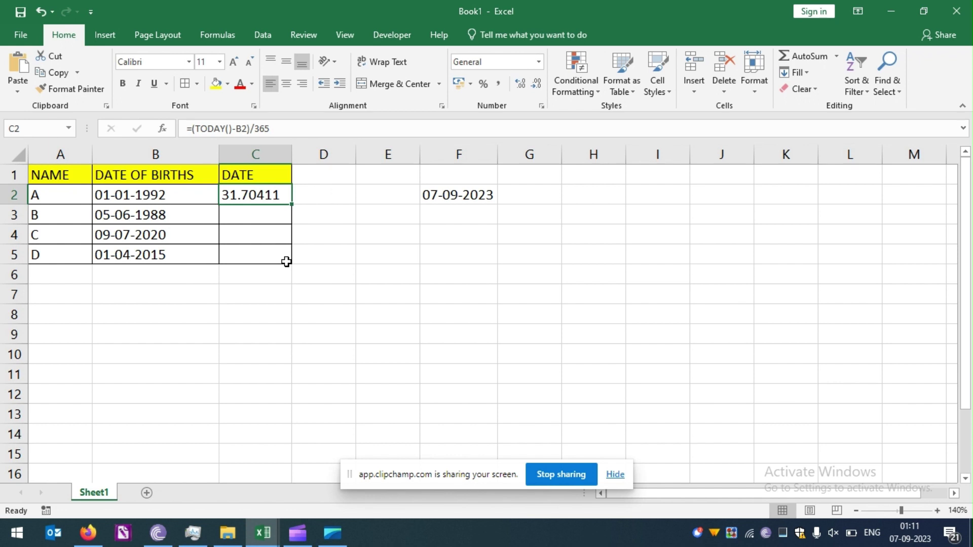
Copy the age formula from C2 and paste it into cells C3, C4 and C5 one by one.
{"action": "key", "text": "Left"}
{"action": "key", "text": "Down"}
{"action": "key", "text": "Right"}
{"action": "key", "text": "Up"}
{"action": "key", "text": "ctrl+c"}
{"action": "key", "text": "Down"}
{"action": "key", "text": "ctrl+v"}
{"action": "key", "text": "Down"}
{"action": "key", "text": "ctrl+v"}
{"action": "key", "text": "Down"}
{"action": "key", "text": "ctrl+v"}
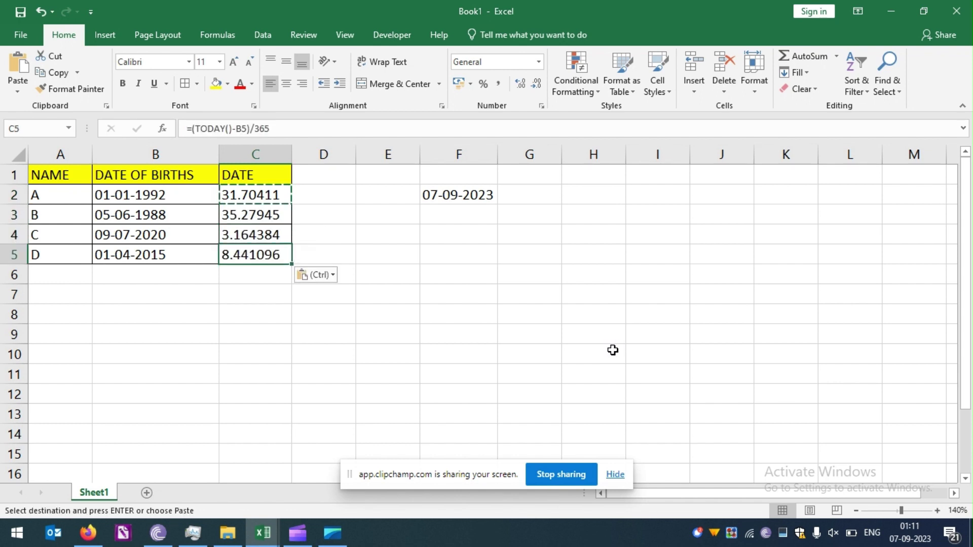
{"action": "key", "text": "Escape"}
Clear the pasted age formulas from cells C3:C5.
{"action": "key", "text": "shift+Up"}
{"action": "key", "text": "shift+Up"}
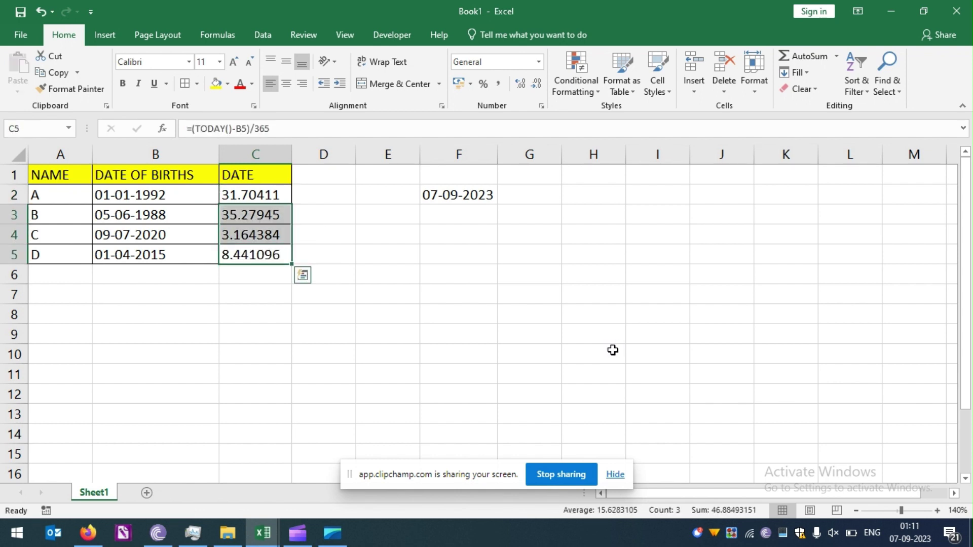
{"action": "key", "text": "Delete"}
Fill the age formula from C2 down through C5 with the fill handle.
{"action": "key", "text": "Left"}
{"action": "key", "text": "Right"}
{"action": "key", "text": "Up"}
{"action": "key", "text": "Up"}
{"action": "key", "text": "Up"}
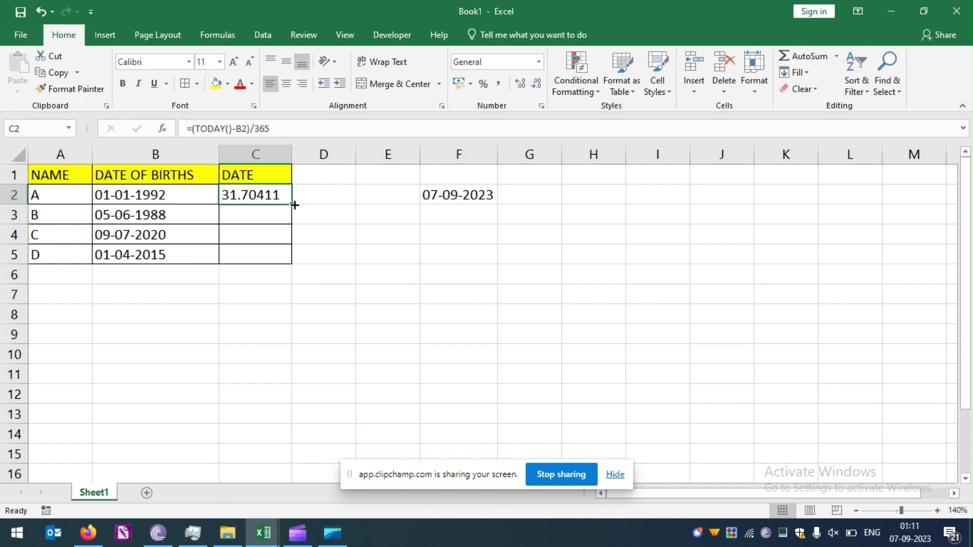
{"action": "left_click_drag", "start_coordinate": [294, 205], "coordinate": [287, 260]}
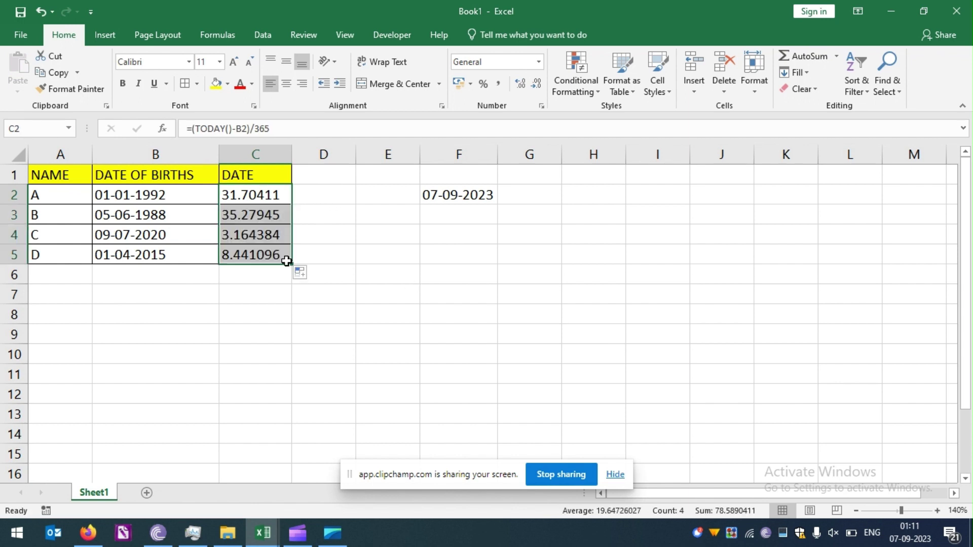
Clear the filled age formulas from cells C3:C5, keeping the one in C2.
{"action": "left_click", "coordinate": [274, 327]}
{"action": "key", "text": "ctrl+Down"}
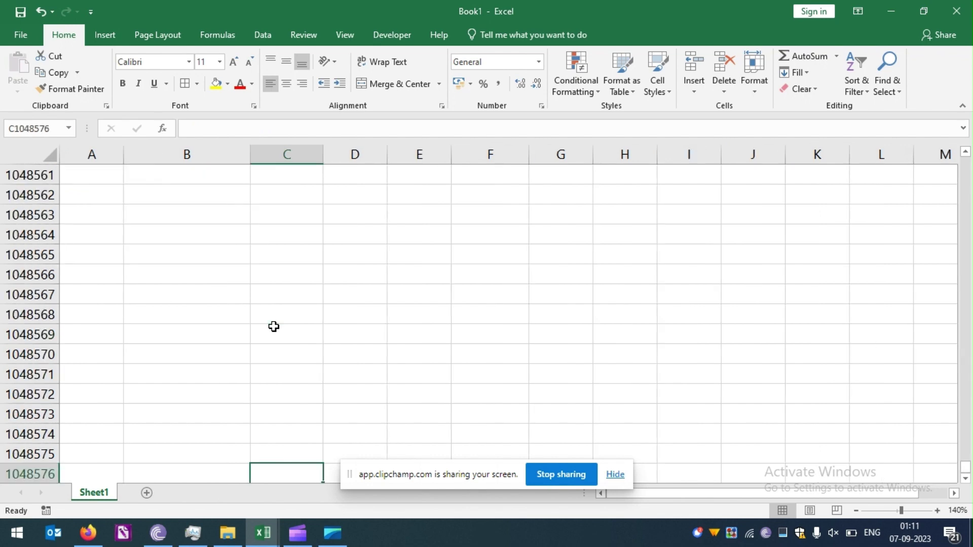
{"action": "key", "text": "ctrl+Up"}
{"action": "key", "text": "Down"}
{"action": "key", "text": "Down"}
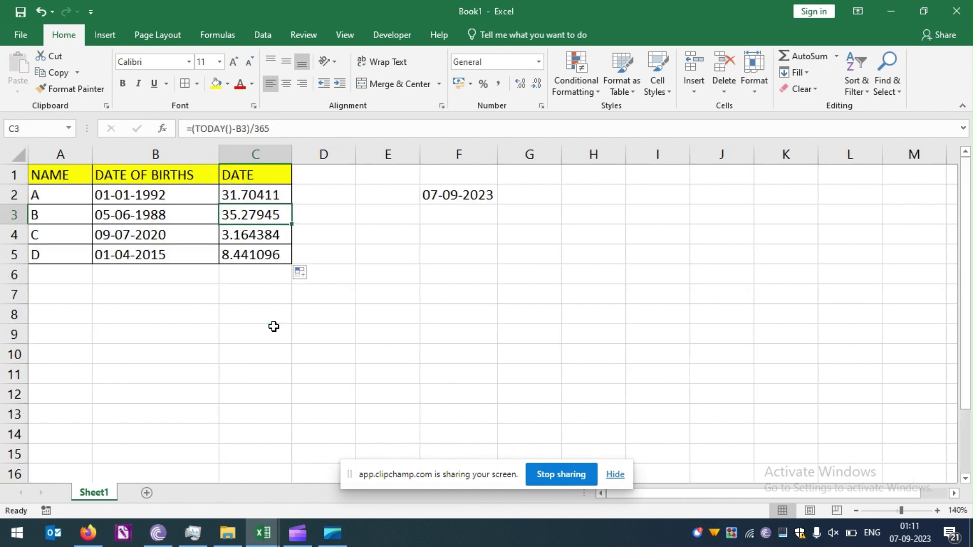
{"action": "key", "text": "shift+Down"}
{"action": "key", "text": "shift+Down"}
{"action": "key", "text": "Delete"}
{"action": "key", "text": "Left"}
{"action": "key", "text": "Left"}
{"action": "key", "text": "Down"}
{"action": "key", "text": "Down"}
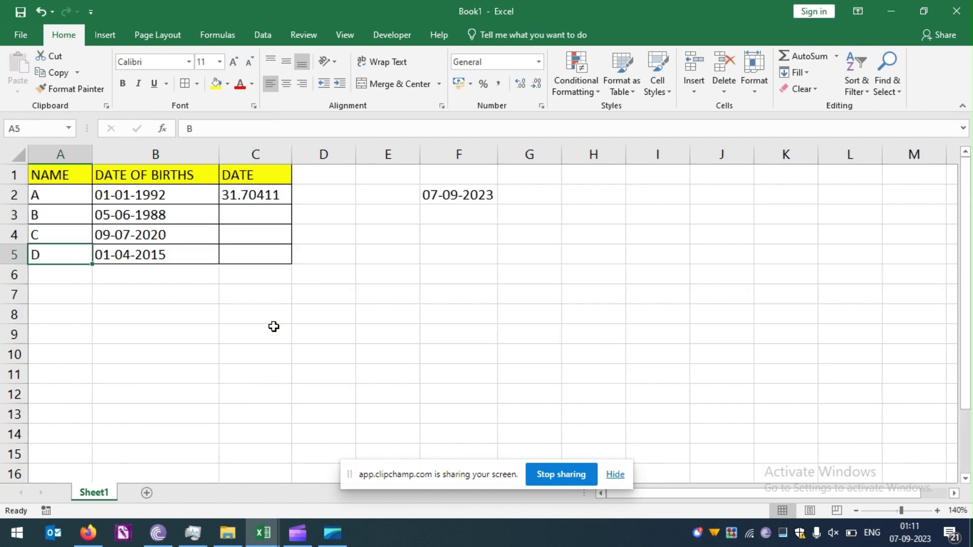
{"action": "key", "text": "Down"}
{"action": "key", "text": "Down"}
{"action": "key", "text": "Down"}
{"action": "key", "text": "Down"}
{"action": "key", "text": "Down"}
{"action": "key", "text": "Down"}
{"action": "key", "text": "Down"}
{"action": "key", "text": "Down"}
{"action": "key", "text": "Down"}
{"action": "key", "text": "Down"}
{"action": "key", "text": "Down"}
{"action": "key", "text": "Down"}
{"action": "key", "text": "Right"}
{"action": "key", "text": "Right"}
{"action": "key", "text": "Right"}
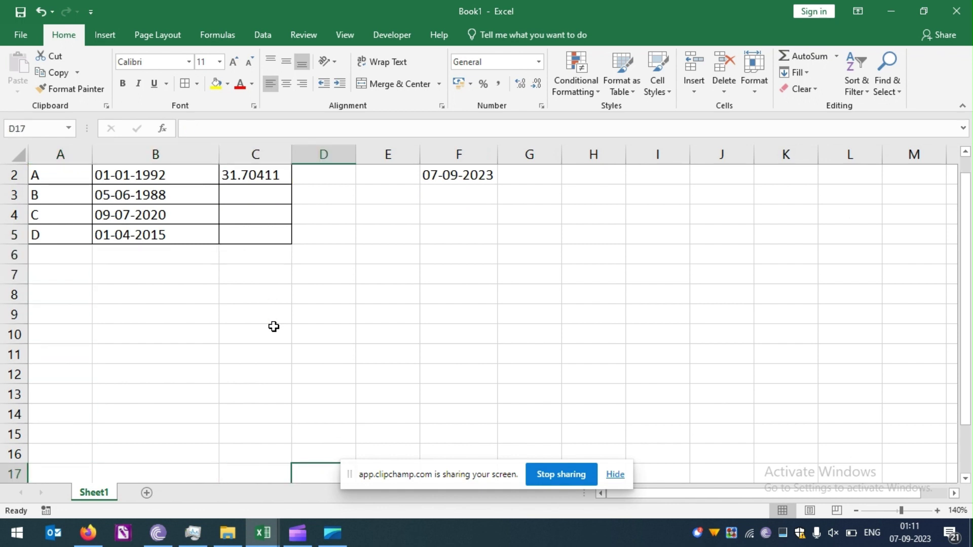
{"action": "key", "text": "Left"}
{"action": "key", "text": "Up"}
{"action": "key", "text": "Up"}
{"action": "key", "text": "Up"}
{"action": "key", "text": "Left"}
{"action": "key", "text": "Left"}
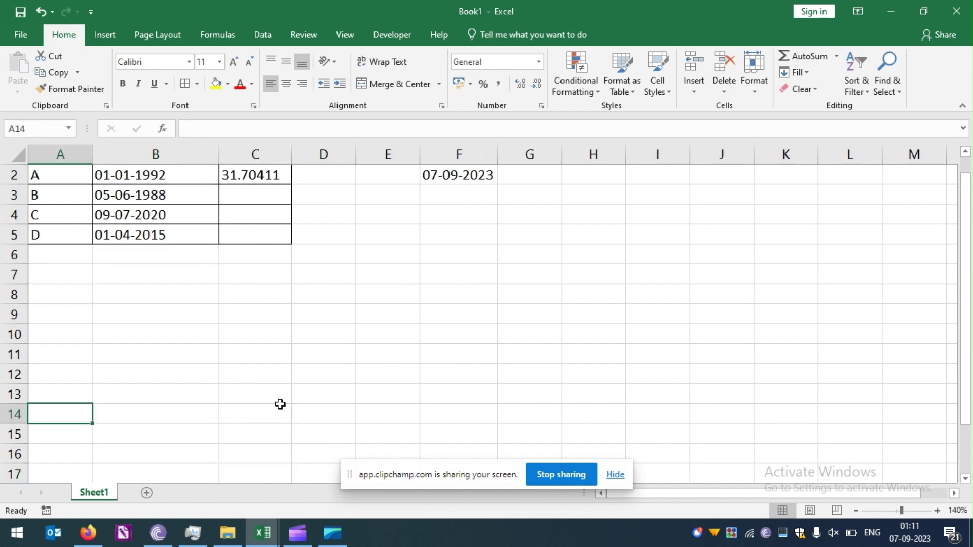
{"action": "key", "text": "ctrl+Down"}
{"action": "key", "text": "ctrl+Up"}
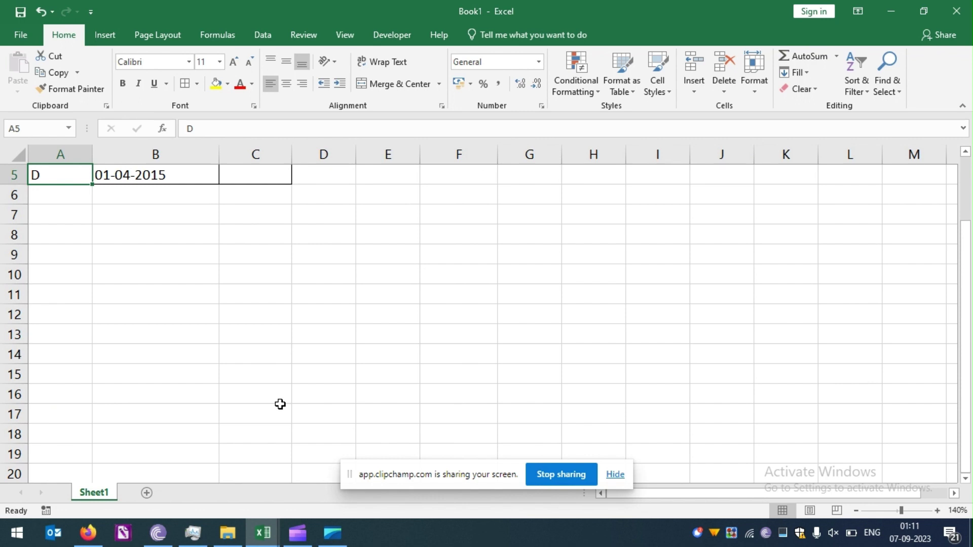
{"action": "key", "text": "ctrl+Up"}
{"action": "key", "text": "ctrl+End"}
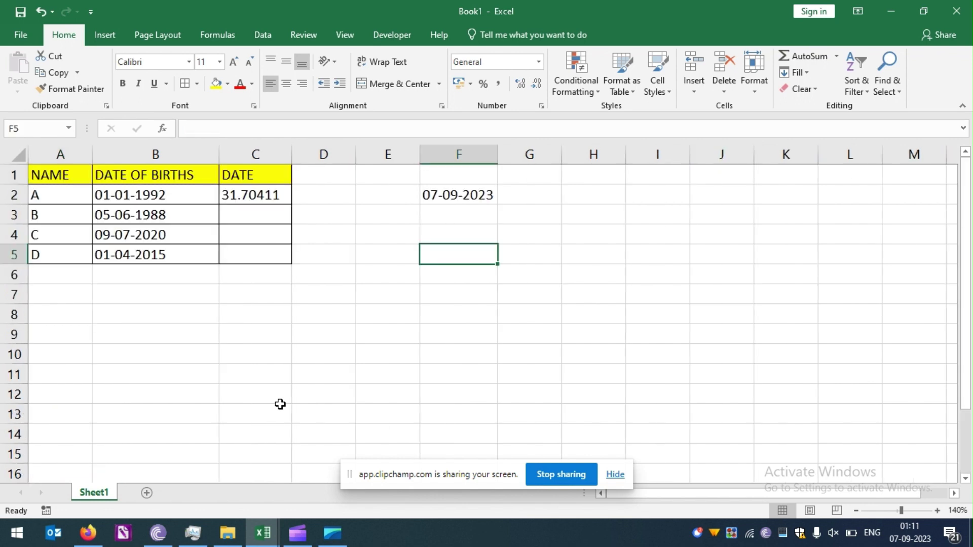
{"action": "key", "text": "Left"}
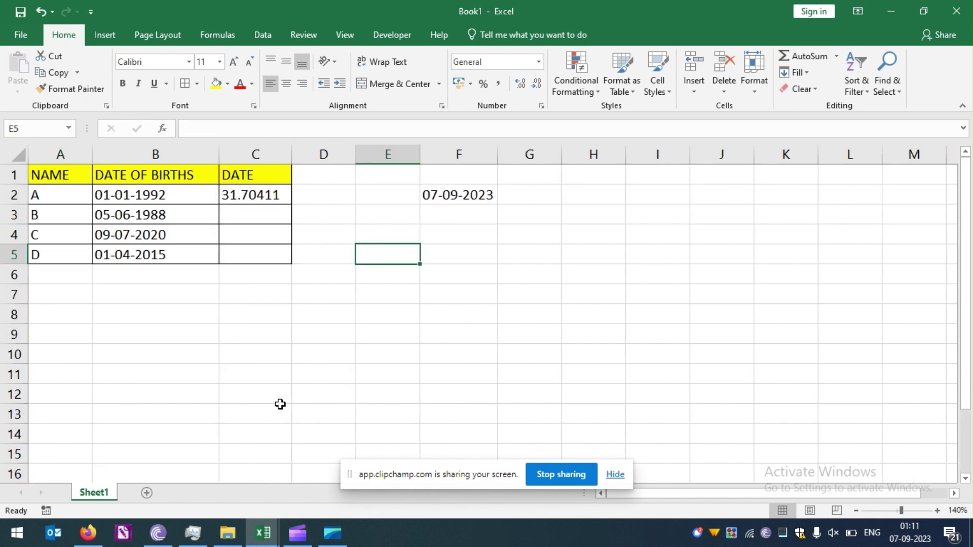
{"action": "key", "text": "Right"}
{"action": "key", "text": "ctrl+shift+Home"}
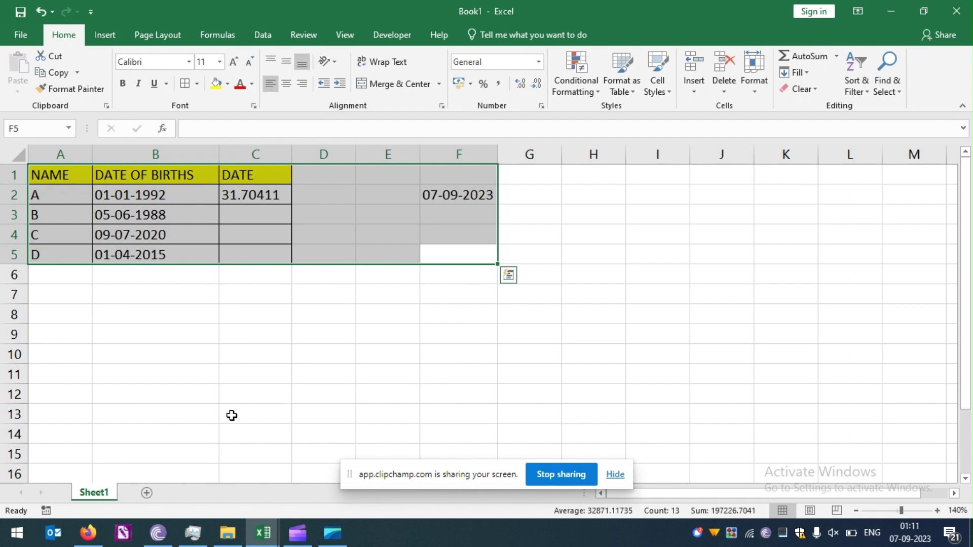
{"action": "key", "text": "ctrl+Home"}
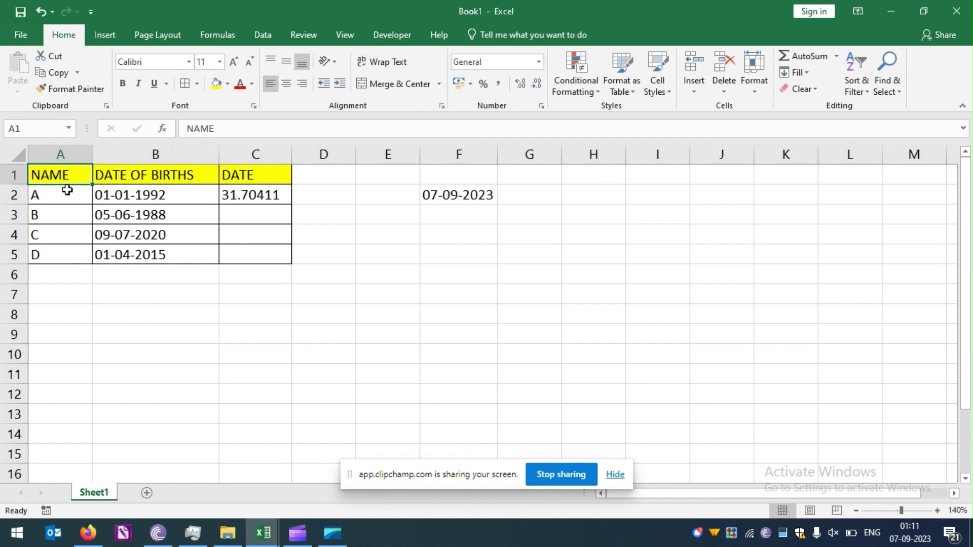
{"action": "key", "text": "ctrl+End"}
{"action": "key", "text": "ctrl+a"}
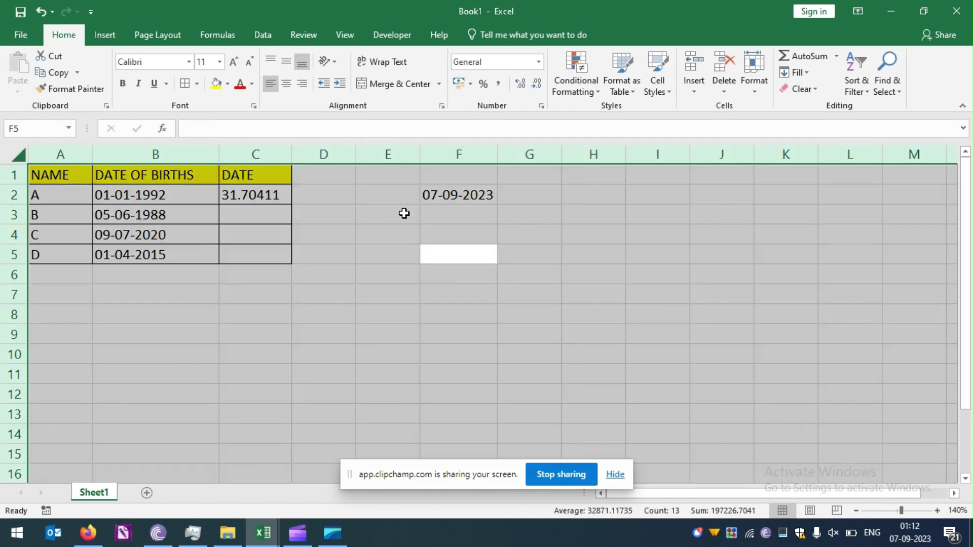
{"action": "left_click", "coordinate": [476, 250]}
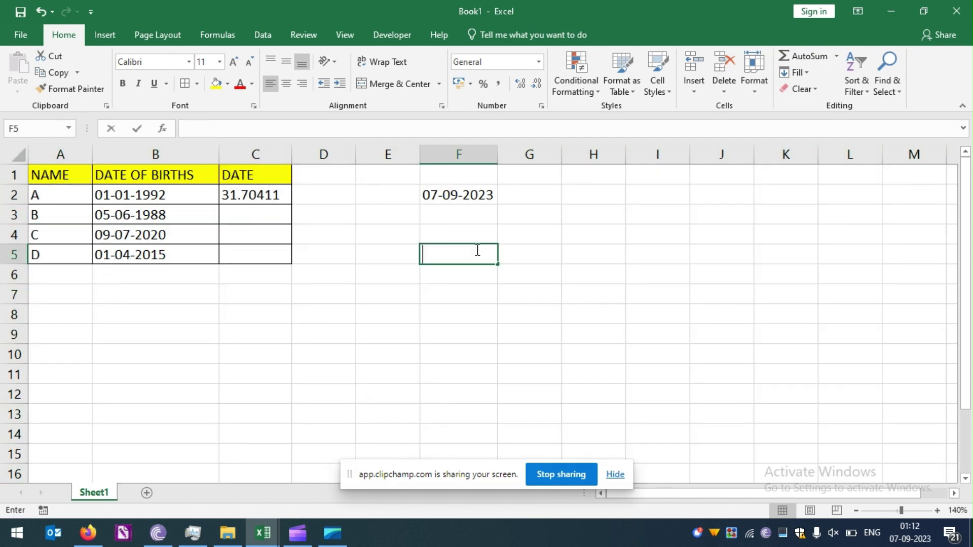
Fill the age formula from C2 down through C5 with the Fill Down command.
{"action": "left_click", "coordinate": [234, 296]}
{"action": "key", "text": "Up"}
{"action": "key", "text": "Up"}
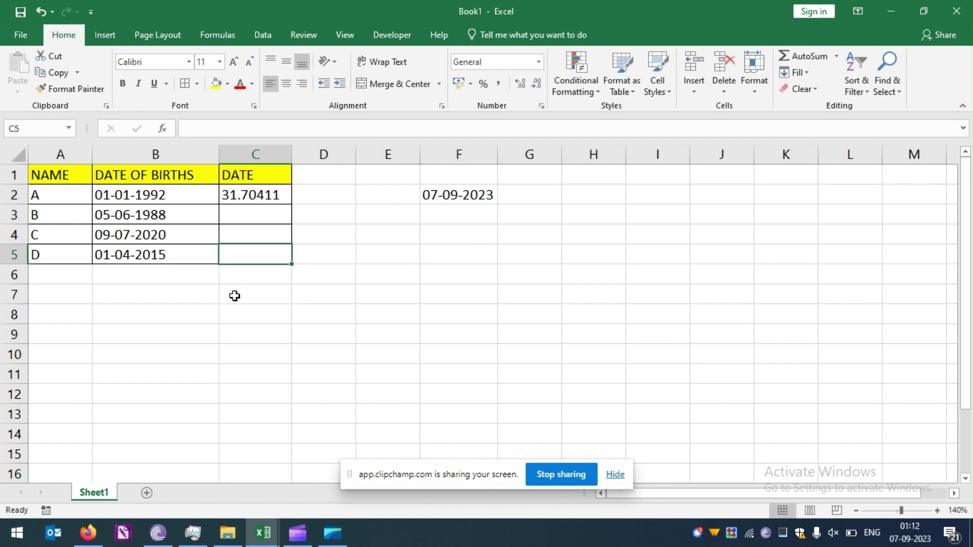
{"action": "key", "text": "shift+Up"}
{"action": "key", "text": "shift+Up"}
{"action": "key", "text": "shift+Up"}
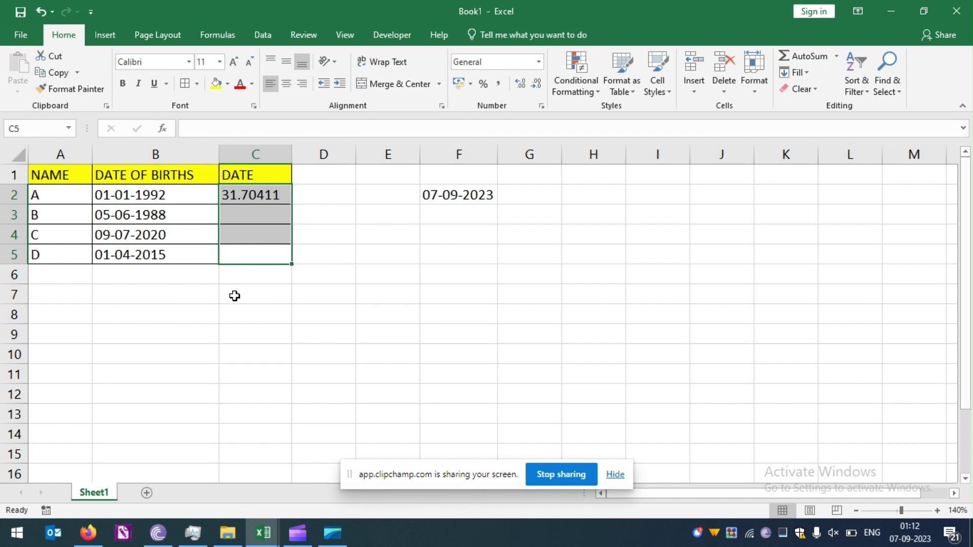
{"action": "key", "text": "ctrl+d"}
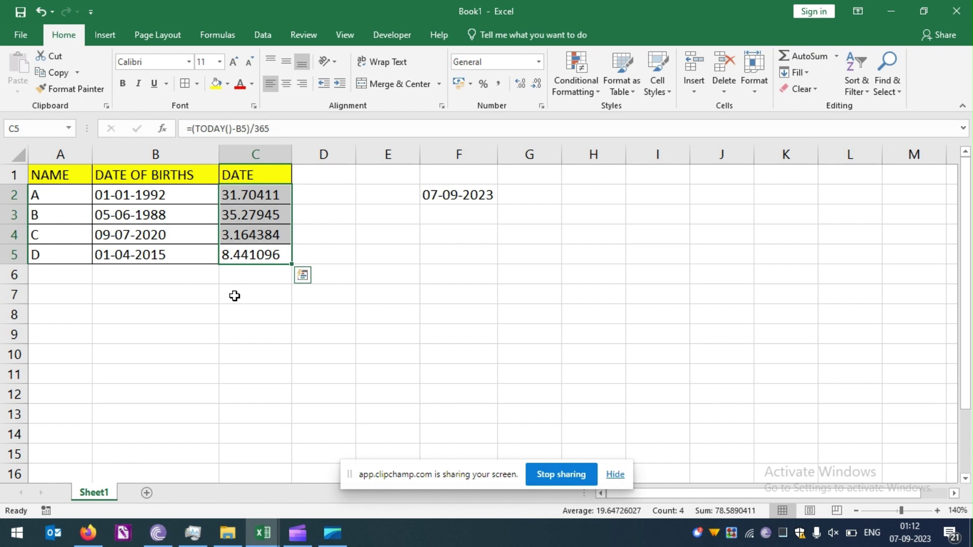
{"action": "key", "text": "Up"}
{"action": "key", "text": "Down"}
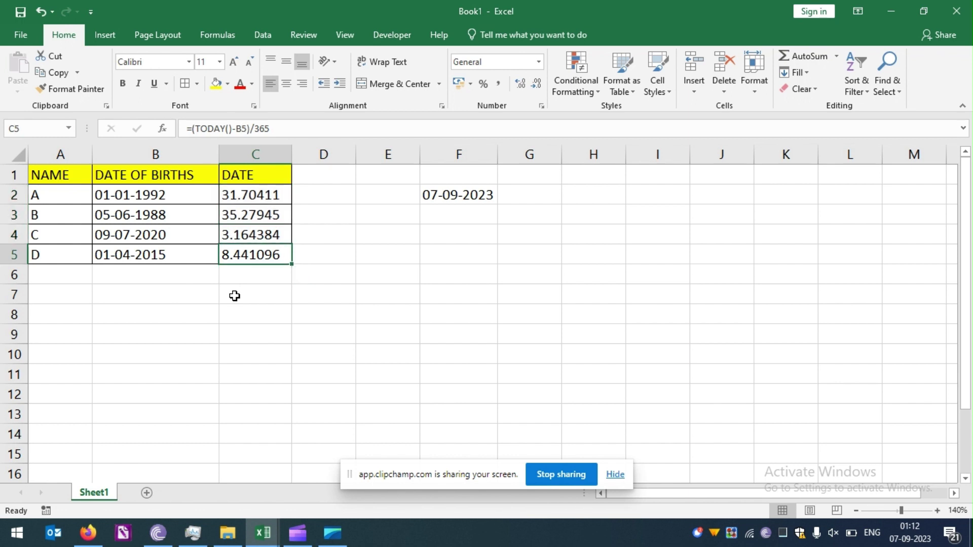
Format the ages in C2:C5 to display as whole numbers without decimal places.
{"action": "key", "text": "ctrl+Up"}
{"action": "key", "text": "Down"}
{"action": "key", "text": "ctrl+shift+Down"}
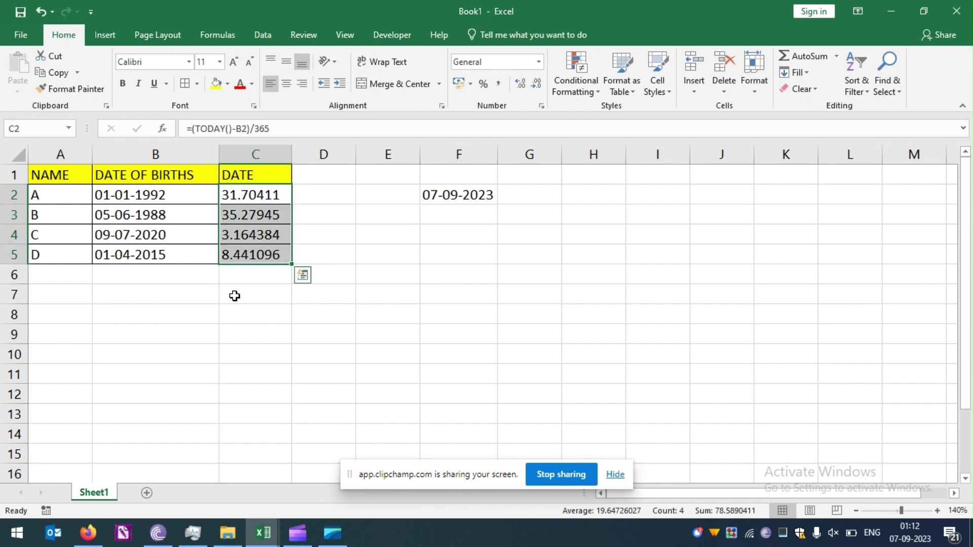
{"action": "left_click", "coordinate": [540, 87]}
{"action": "left_click", "coordinate": [539, 87]}
{"action": "left_click", "coordinate": [540, 87]}
{"action": "left_click", "coordinate": [539, 87]}
{"action": "left_click", "coordinate": [539, 87]}
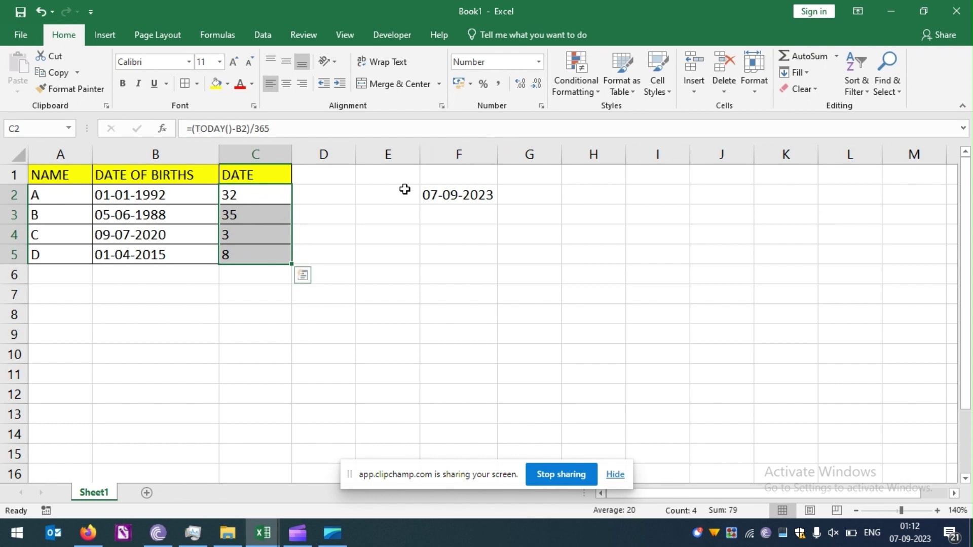
Try showing more decimal places for the age in C2, and return it to a whole number.
{"action": "left_click", "coordinate": [262, 192]}
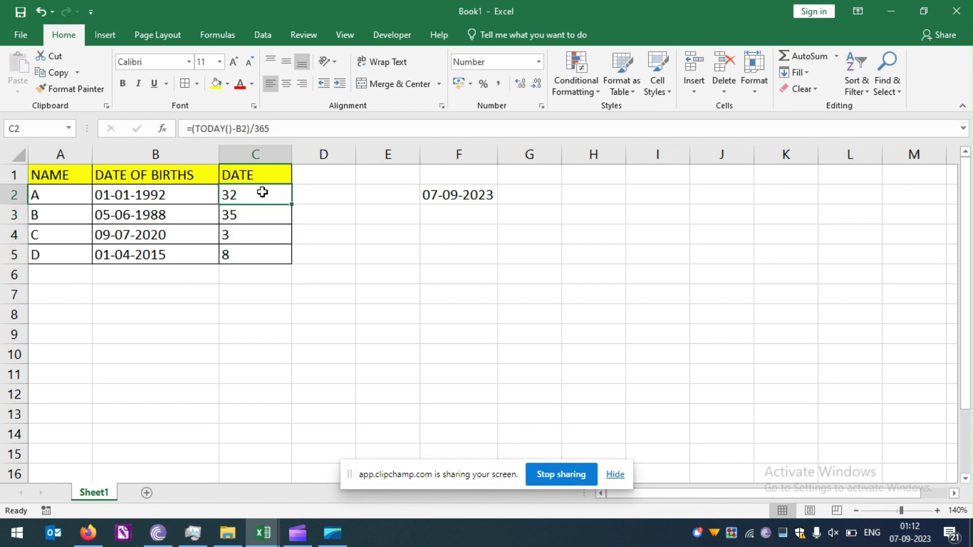
{"action": "left_click", "coordinate": [518, 89]}
{"action": "left_click", "coordinate": [519, 89]}
{"action": "left_click", "coordinate": [536, 88]}
{"action": "left_click", "coordinate": [537, 87]}
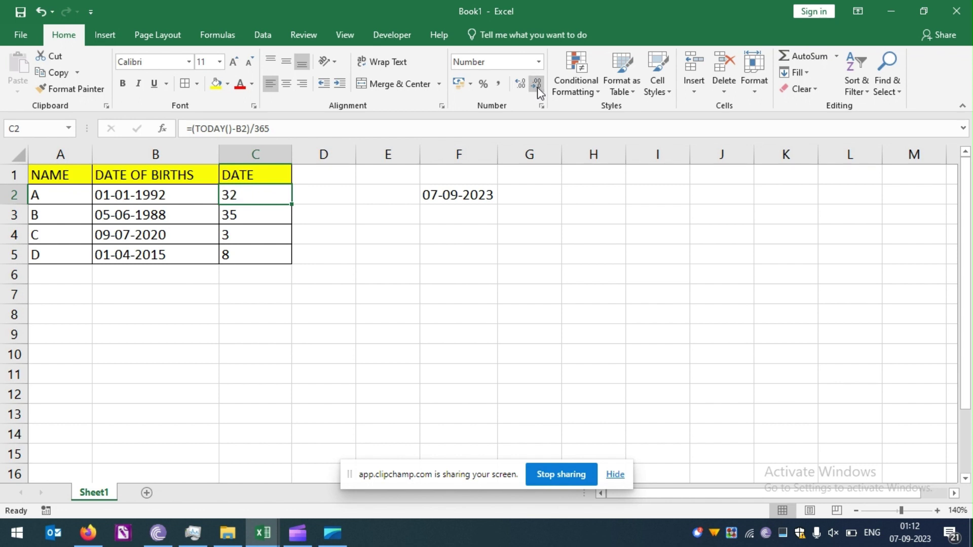
Delete the date in cell F2 and review the age formula in C2.
{"action": "left_click", "coordinate": [459, 203]}
{"action": "key", "text": "Delete"}
{"action": "key", "text": "Left"}
{"action": "key", "text": "Left"}
{"action": "key", "text": "Left"}
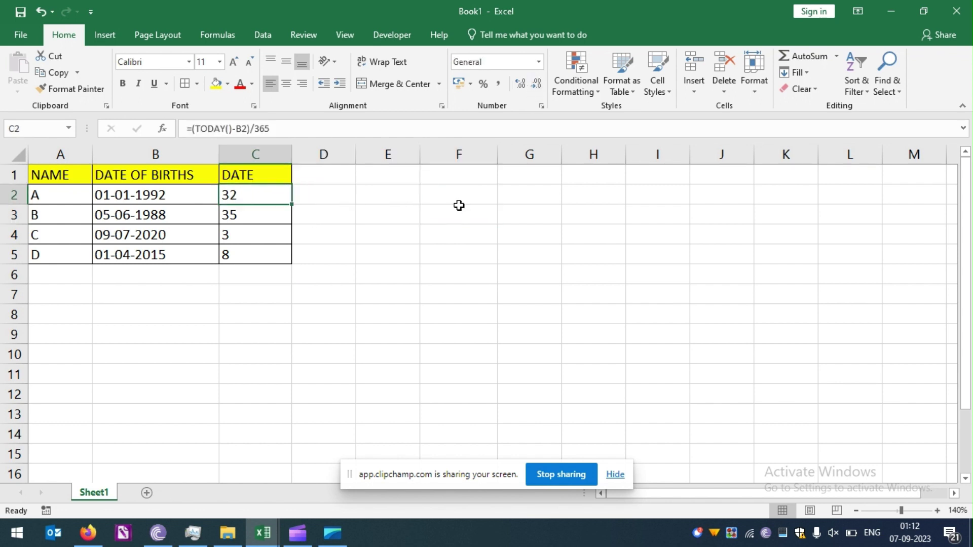
{"action": "key", "text": "F2"}
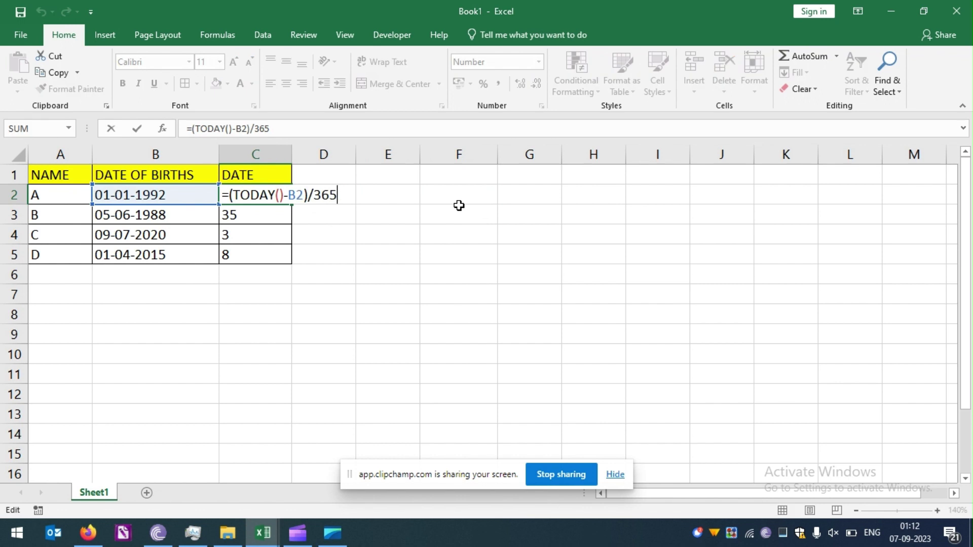
{"action": "key", "text": "ctrl+Return"}
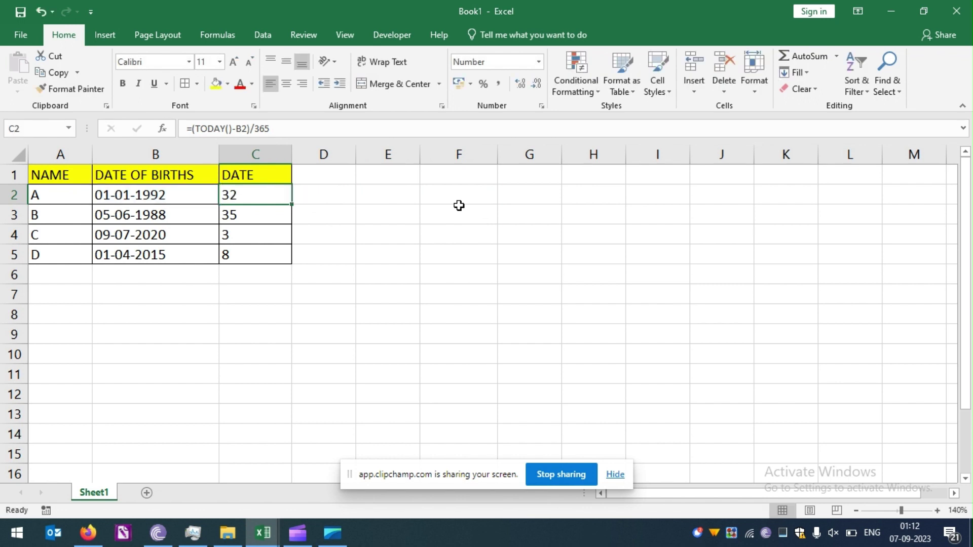
{"action": "key", "text": "Up"}
{"action": "key", "text": "Right"}
{"action": "key", "text": "Down"}
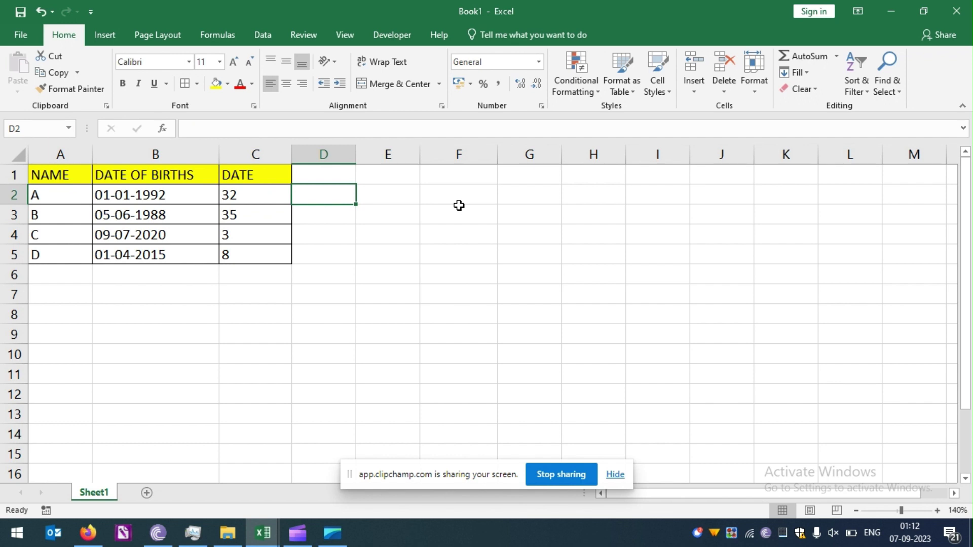
{"action": "key", "text": "Right"}
{"action": "key", "text": "Up"}
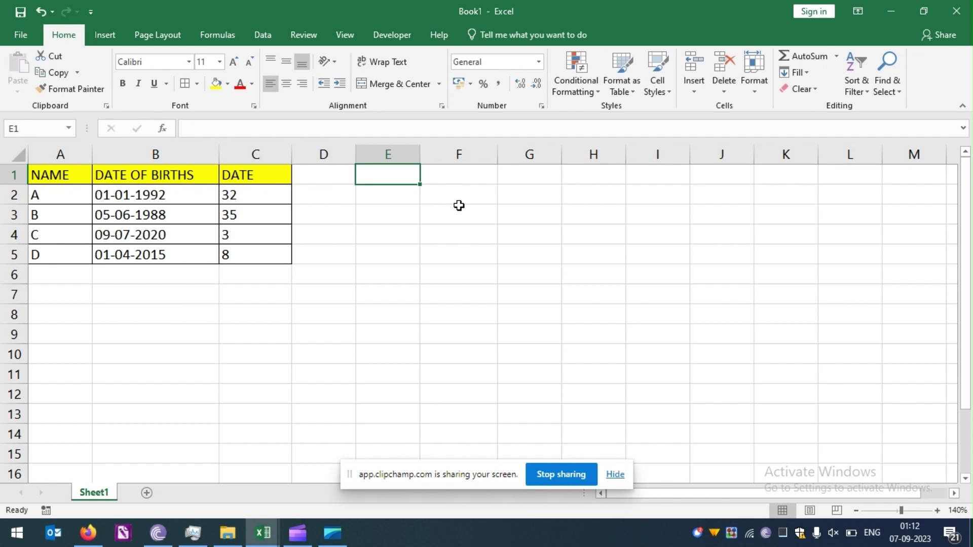
{"action": "key", "text": "Down"}
{"action": "key", "text": "Left"}
{"action": "key", "text": "Left"}
{"action": "key", "text": "Left"}
{"action": "key", "text": "Right"}
{"action": "key", "text": "Right"}
{"action": "key", "text": "Right"}
Enter the headers YEAR, MONTH and DAYS in cells E1, F1 and G1.
{"action": "key", "text": "Up"}
{"action": "type", "text": "YEAR"}
{"action": "key", "text": "Tab"}
{"action": "type", "text": "MONTH"}
{"action": "key", "text": "Tab"}
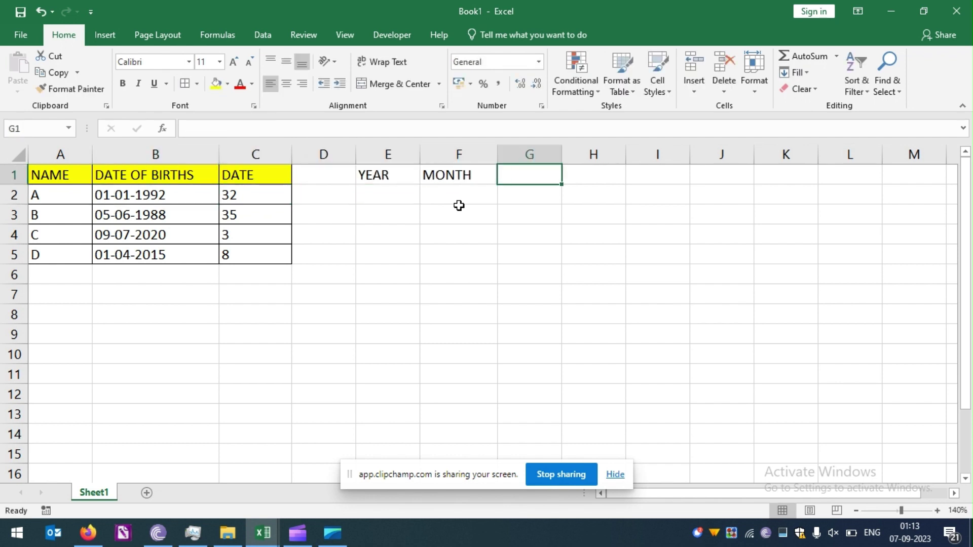
{"action": "type", "text": "DAYS"}
{"action": "key", "text": "Return"}
{"action": "key", "text": "Up"}
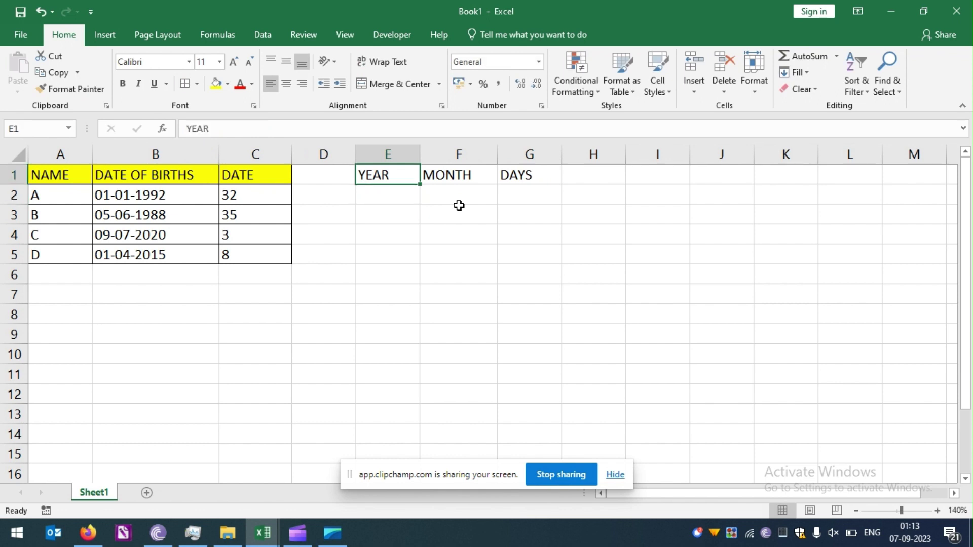
Enter =DATEDIF(B2,TODAY(),"") in E2, accepting the suggested correction for the closing parenthesis.
{"action": "key", "text": "Down"}
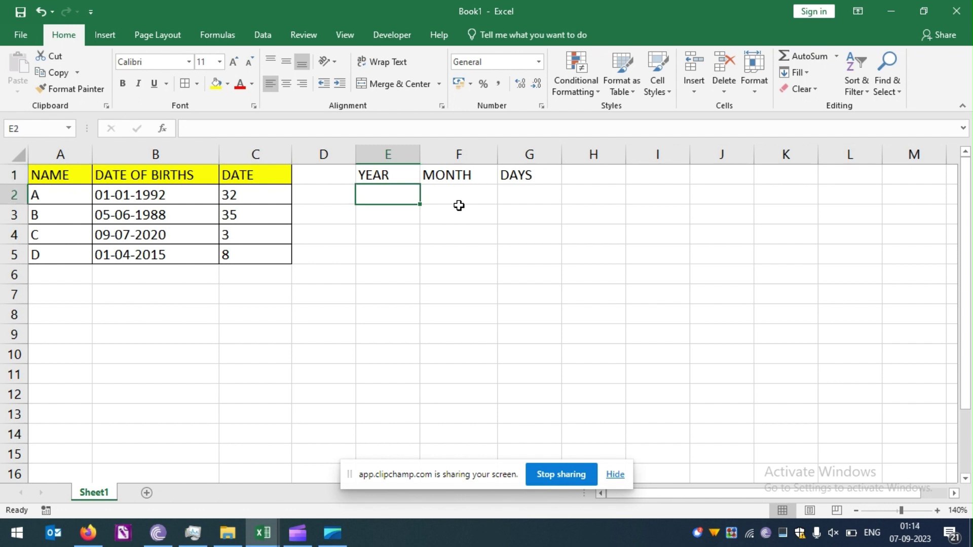
{"action": "type", "text": "=DATED"}
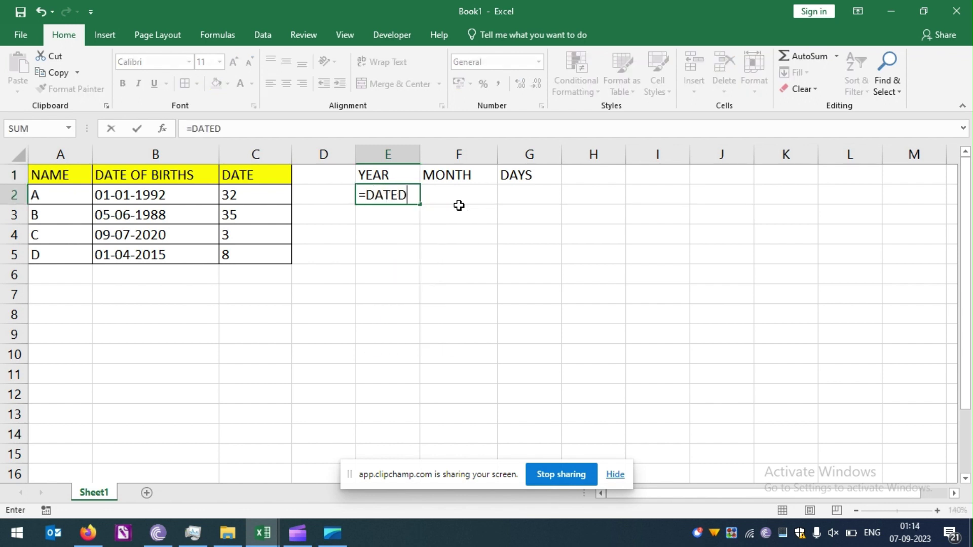
{"action": "type", "text": "IF("}
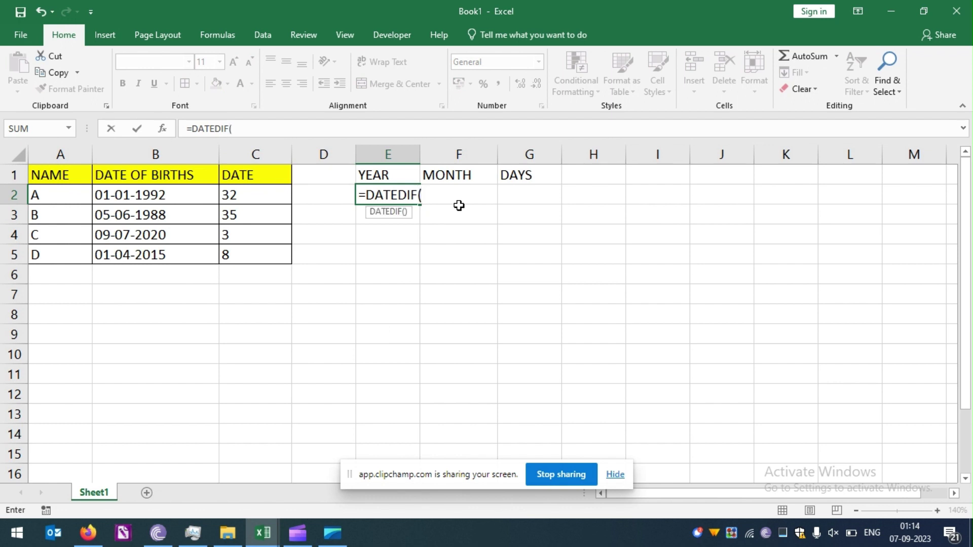
{"action": "left_click", "coordinate": [138, 195]}
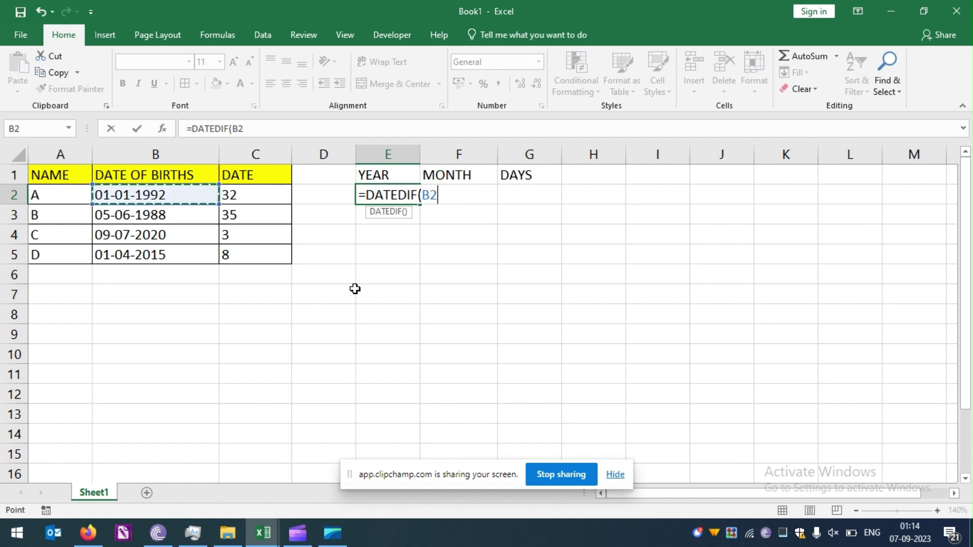
{"action": "type", "text": ","}
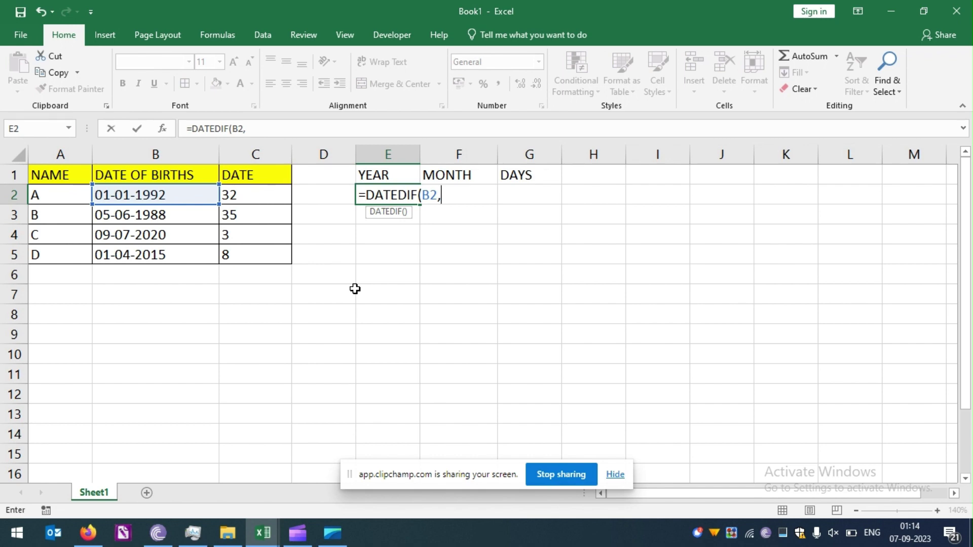
{"action": "type", "text": "TO"}
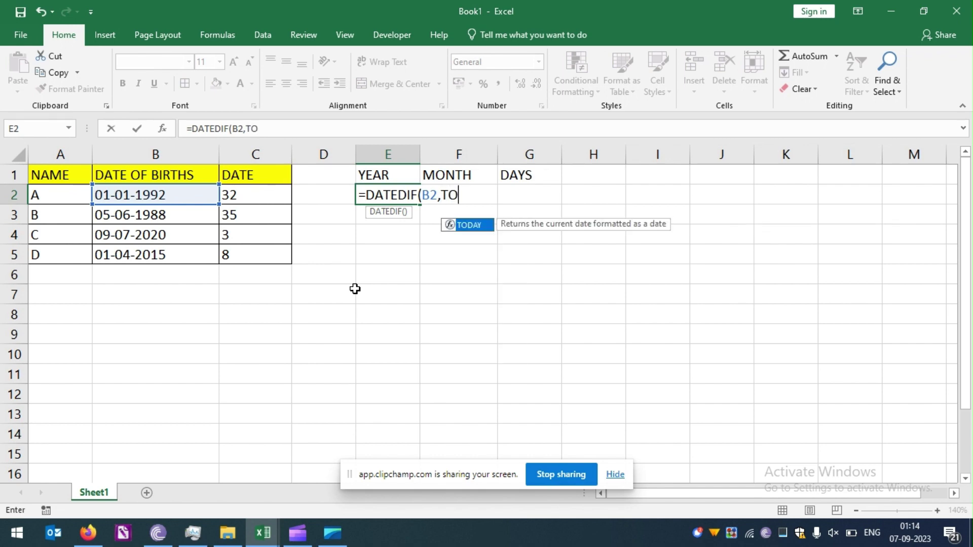
{"action": "type", "text": "DAY()"}
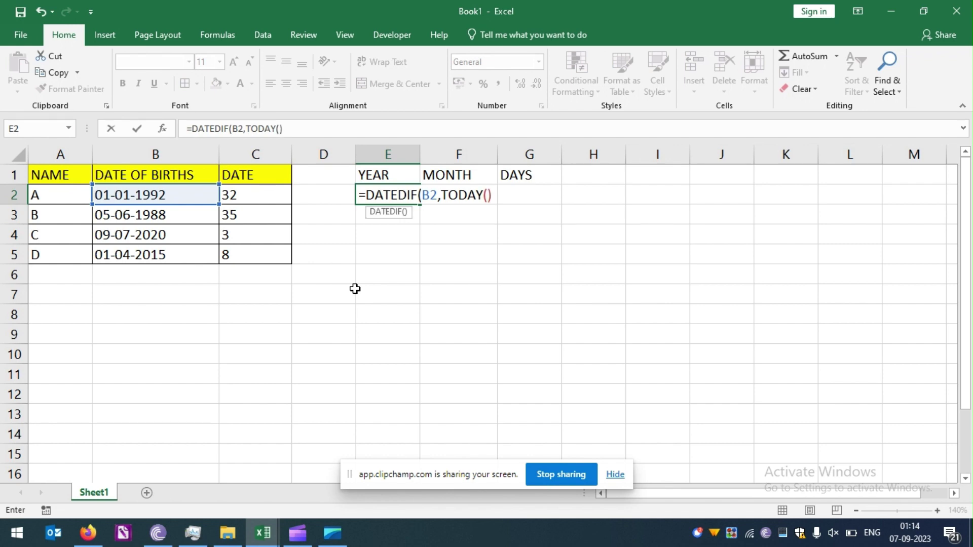
{"action": "type", "text": ","}
{"action": "type", "text": "Y"}
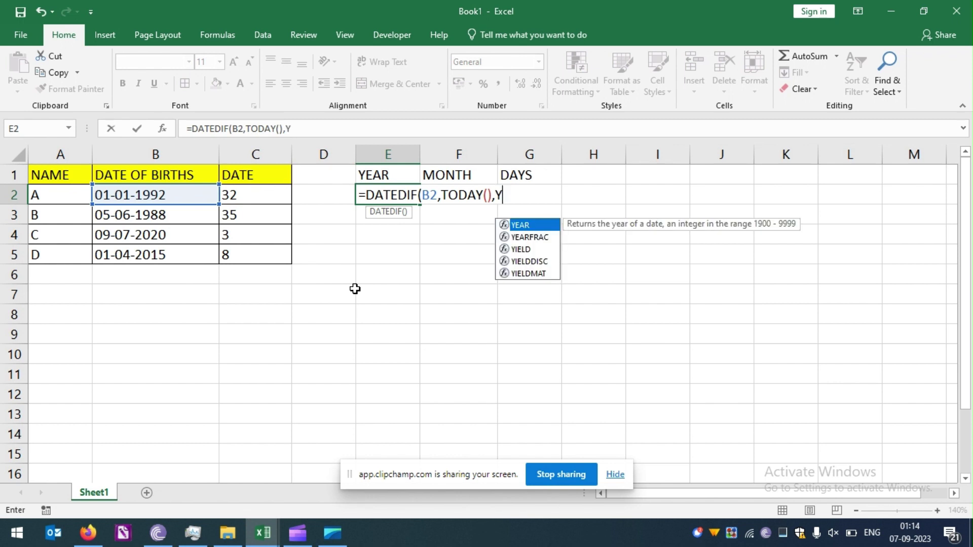
{"action": "key", "text": "BackSpace"}
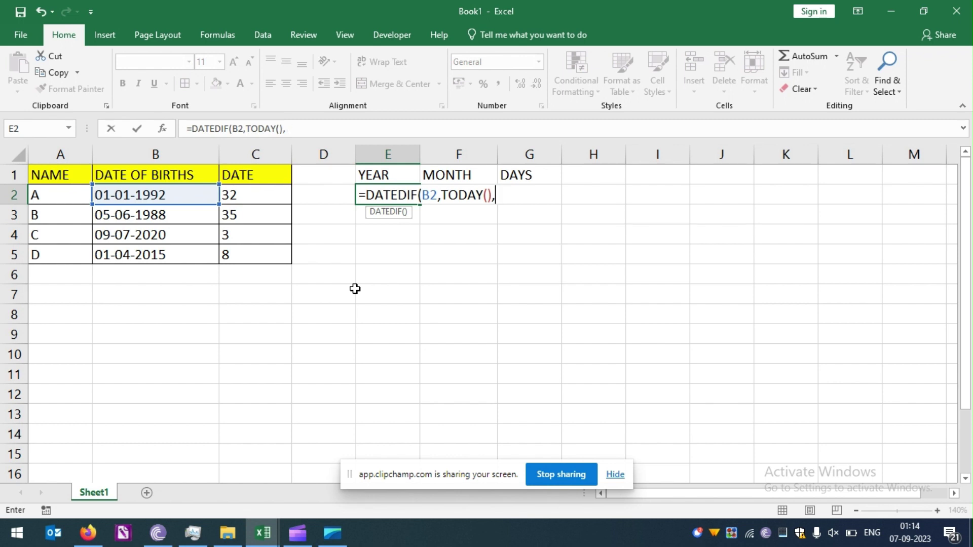
{"action": "type", "text": "\"\""}
{"action": "key", "text": "Return"}
{"action": "key", "text": "Right"}
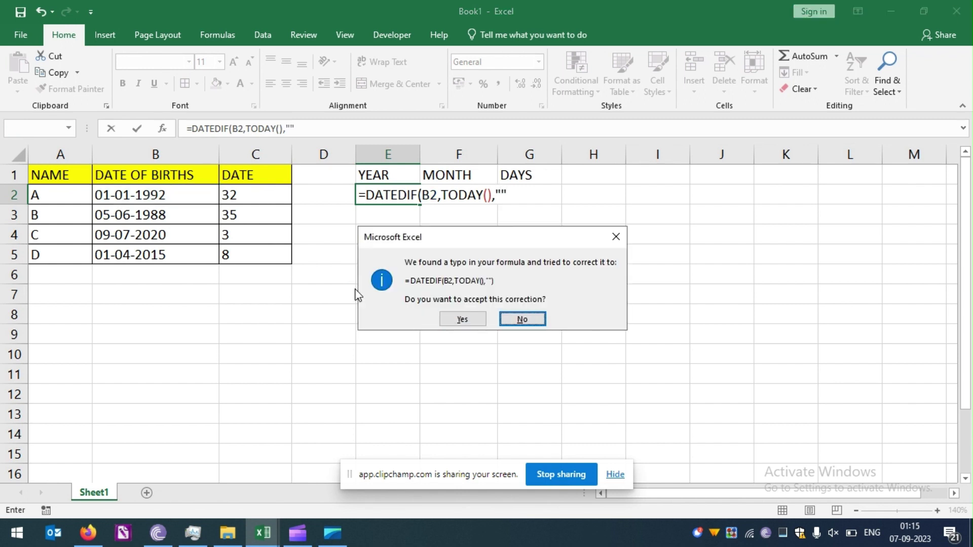
{"action": "key", "text": "Left"}
{"action": "key", "text": "Return"}
Edit the DATEDIF formula in E2 to use "Y" as the unit, making it =DATEDIF(B2,TODAY(),"Y").
{"action": "key", "text": "Right"}
{"action": "key", "text": "F2"}
{"action": "key", "text": "Left"}
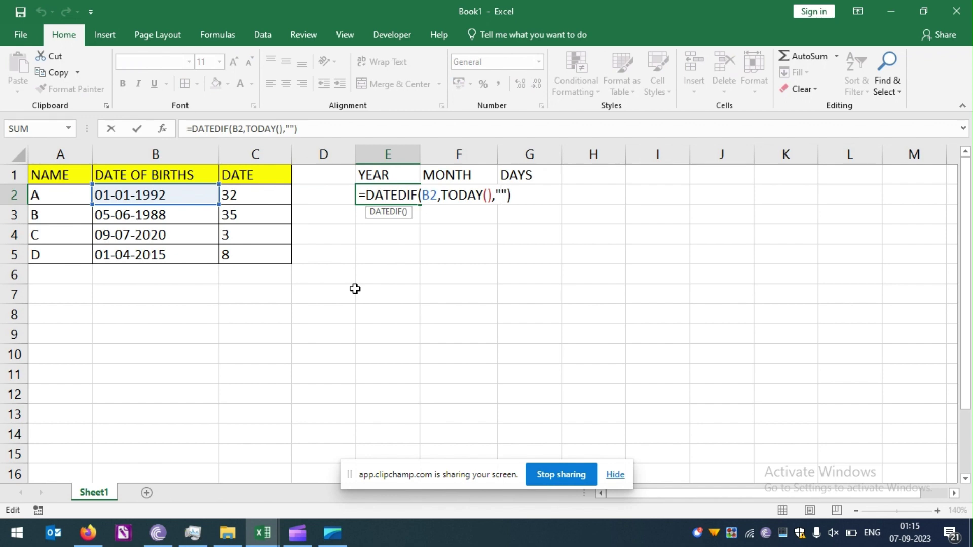
{"action": "key", "text": "BackSpace"}
{"action": "type", "text": "Y\""}
{"action": "key", "text": "Return"}
{"action": "key", "text": "Up"}
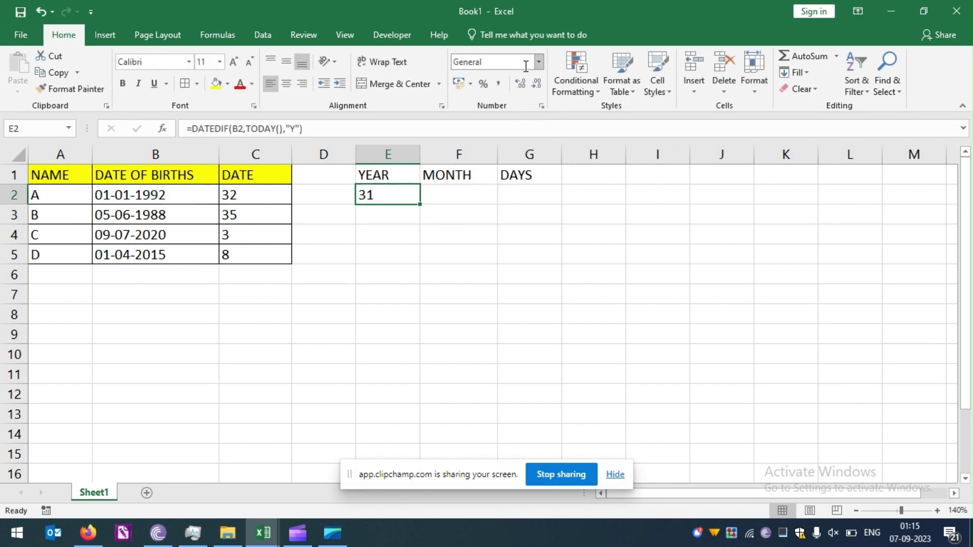
Format the YEAR result in E2 as a number with five decimal places.
{"action": "left_click", "coordinate": [524, 87]}
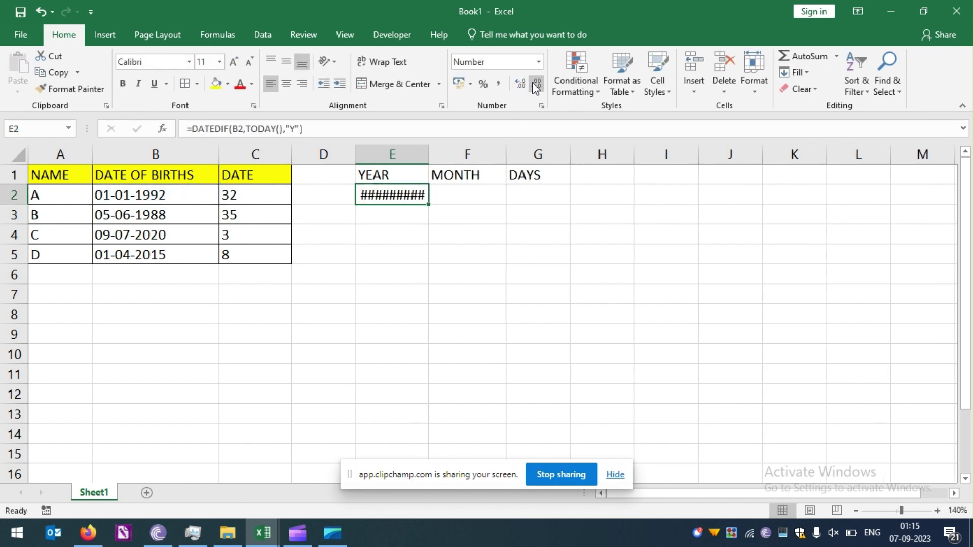
{"action": "left_click", "coordinate": [535, 86]}
{"action": "left_click", "coordinate": [535, 86]}
Enter =DATEDIF(B2,TODAY(),"") in F2, accepting the suggested correction for the closing parenthesis.
{"action": "left_click", "coordinate": [454, 199]}
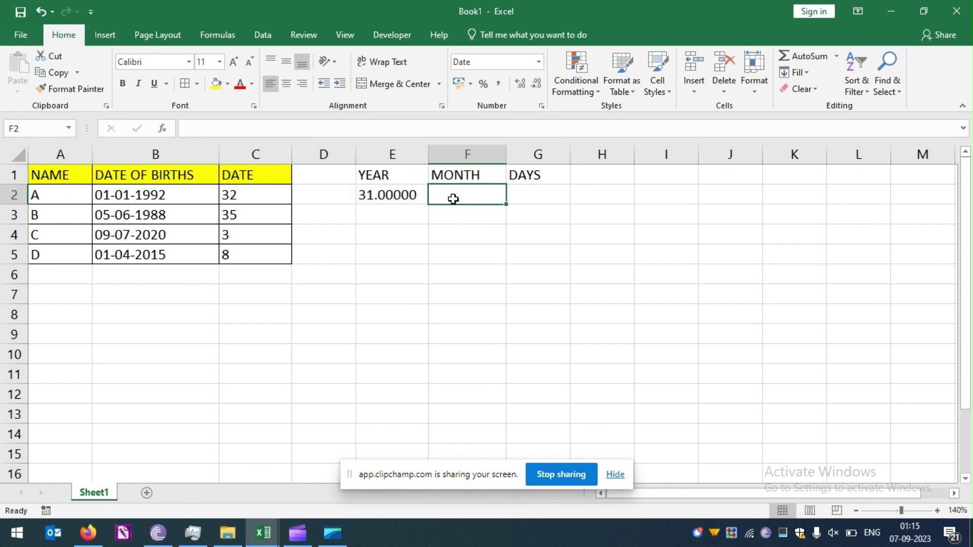
{"action": "type", "text": "="}
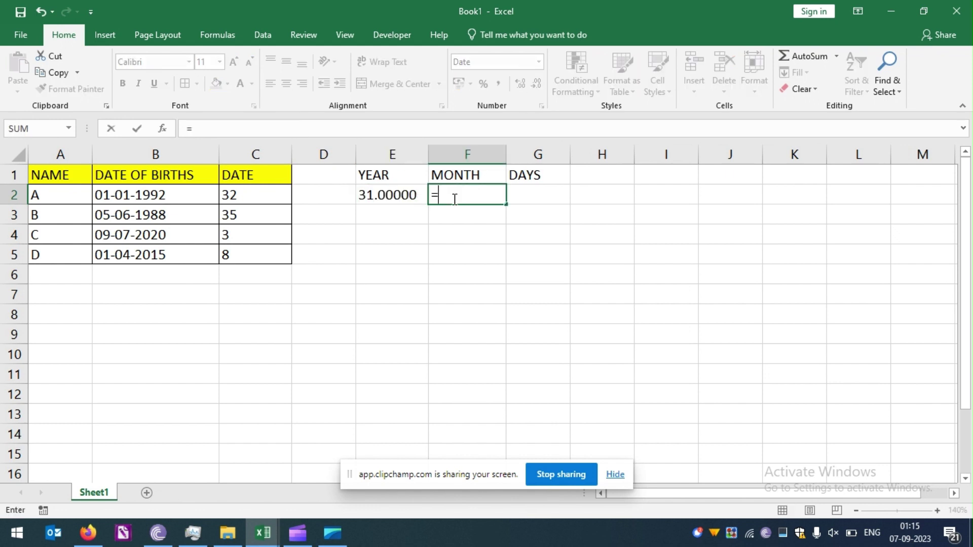
{"action": "type", "text": "datedif("}
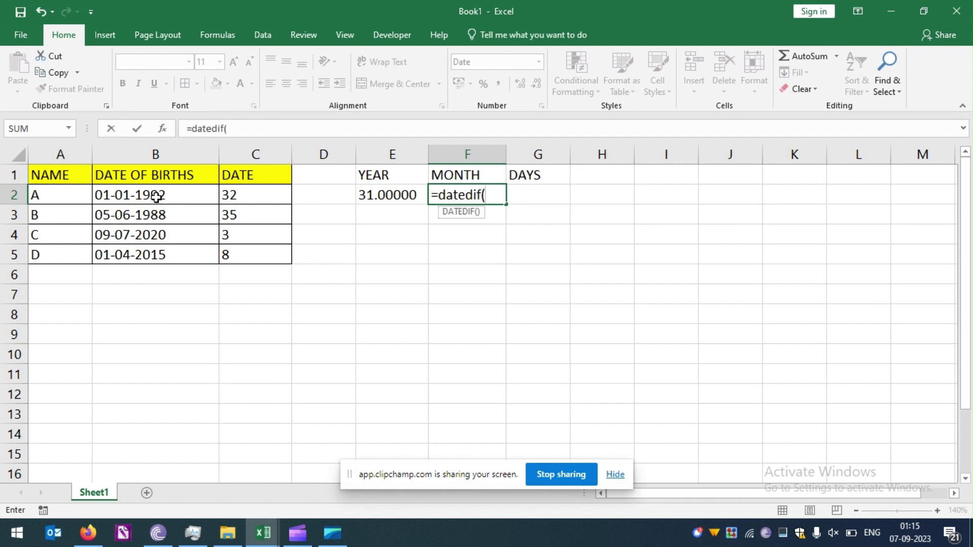
{"action": "left_click", "coordinate": [156, 198]}
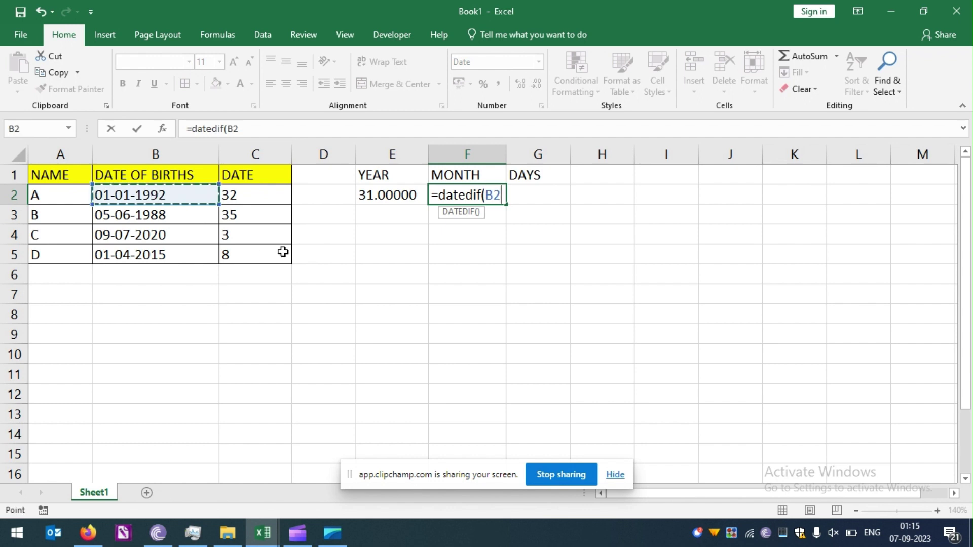
{"action": "type", "text": ","}
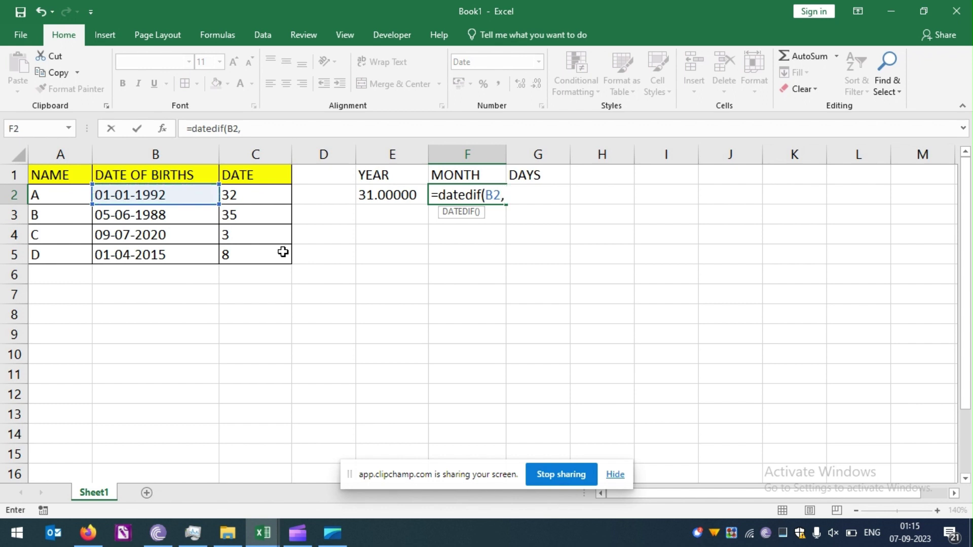
{"action": "type", "text": "today()"}
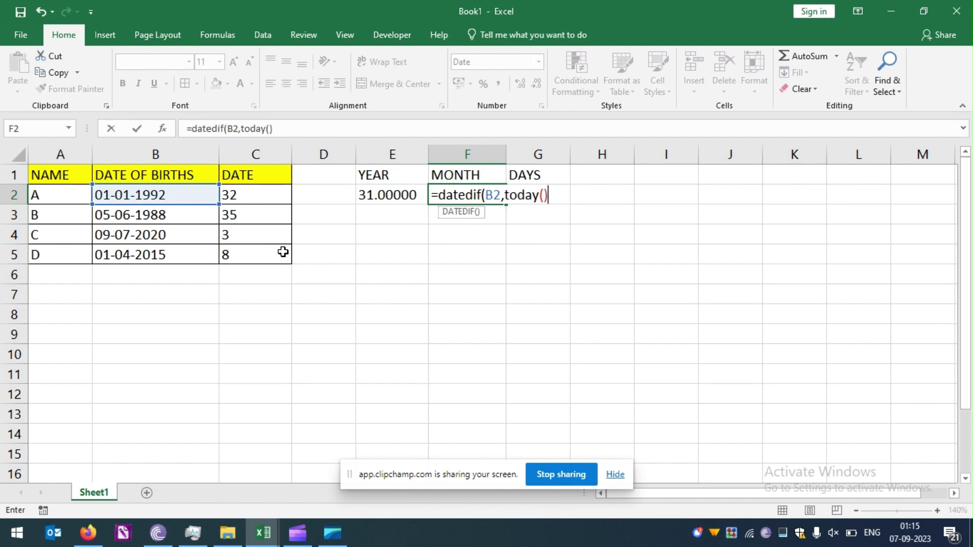
{"action": "type", "text": ",\"\""}
{"action": "key", "text": "Return"}
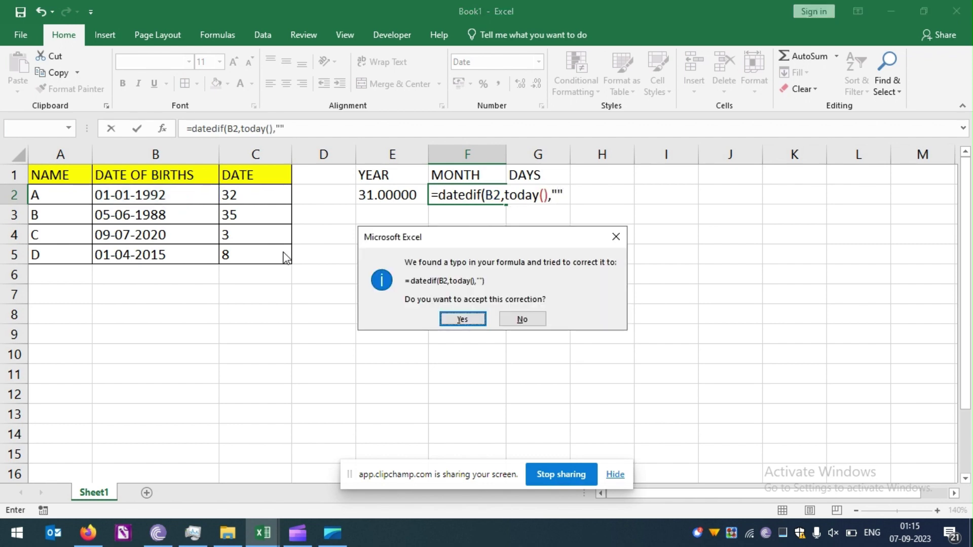
{"action": "key", "text": "Return"}
Edit the DATEDIF formula in F2 to use "ym" as the unit, making it =DATEDIF(B2,TODAY(),"ym").
{"action": "key", "text": "F2"}
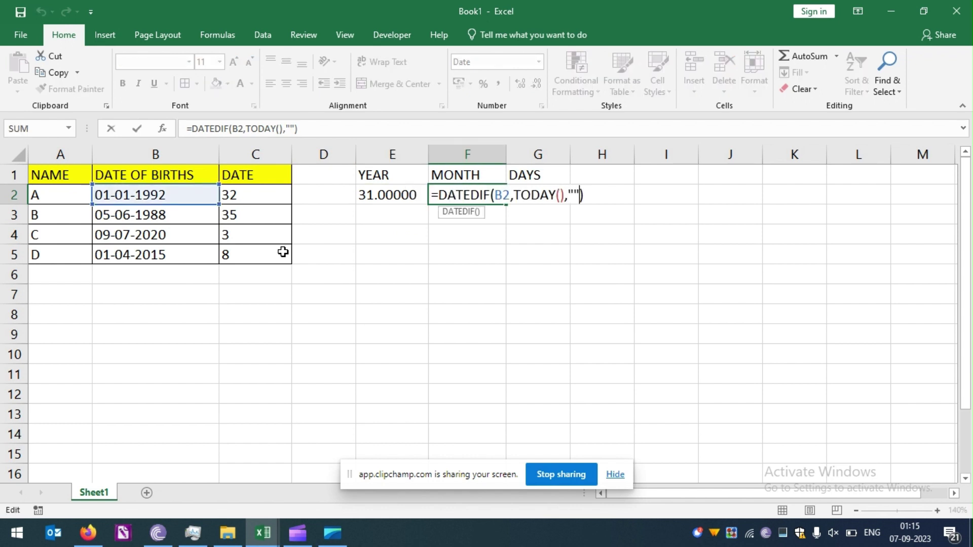
{"action": "key", "text": "BackSpace"}
{"action": "type", "text": "ym\""}
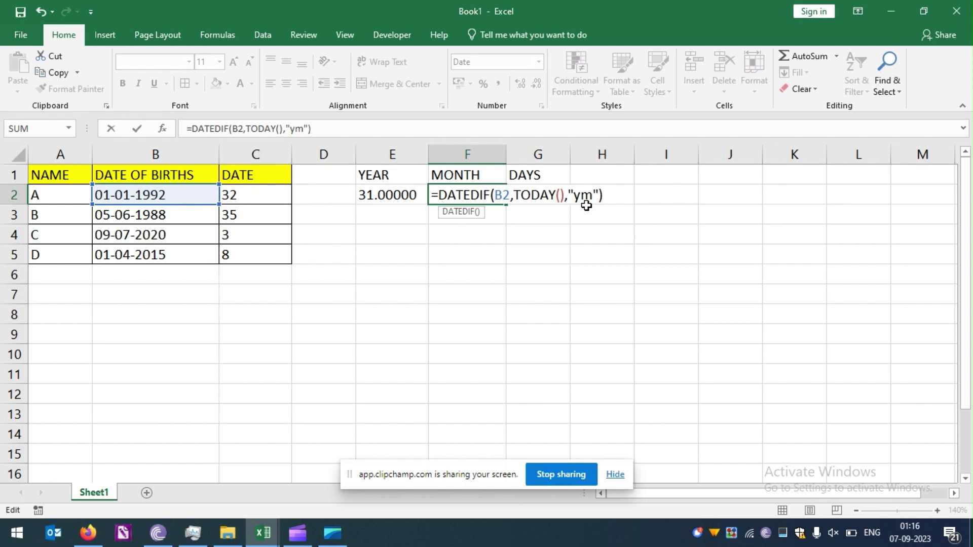
{"action": "key", "text": "Return"}
Try the two-decimal Number format on F2 and undo it.
{"action": "key", "text": "Up"}
{"action": "key", "text": "ctrl+shift+1"}
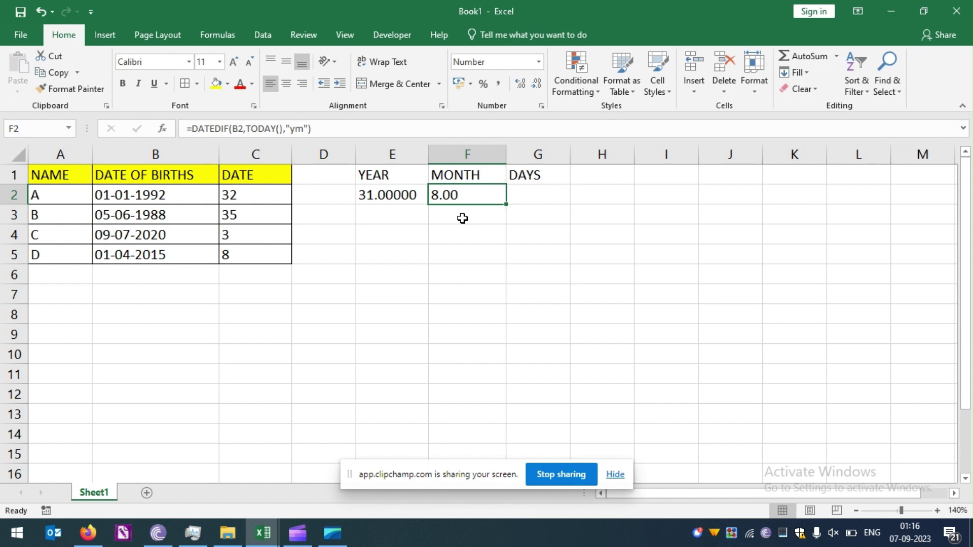
{"action": "key", "text": "ctrl+z"}
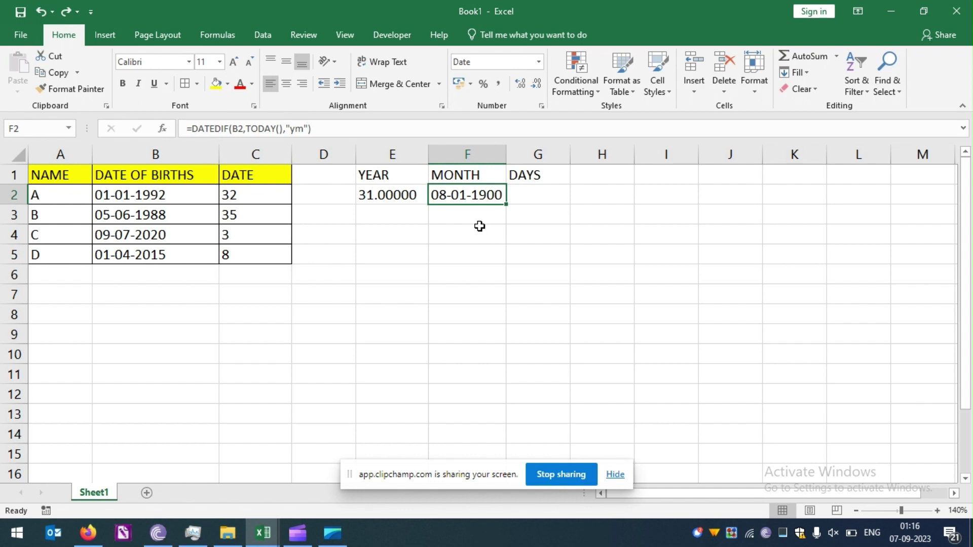
Set the number format of the MONTH result in F2 to General.
{"action": "left_click", "coordinate": [477, 153]}
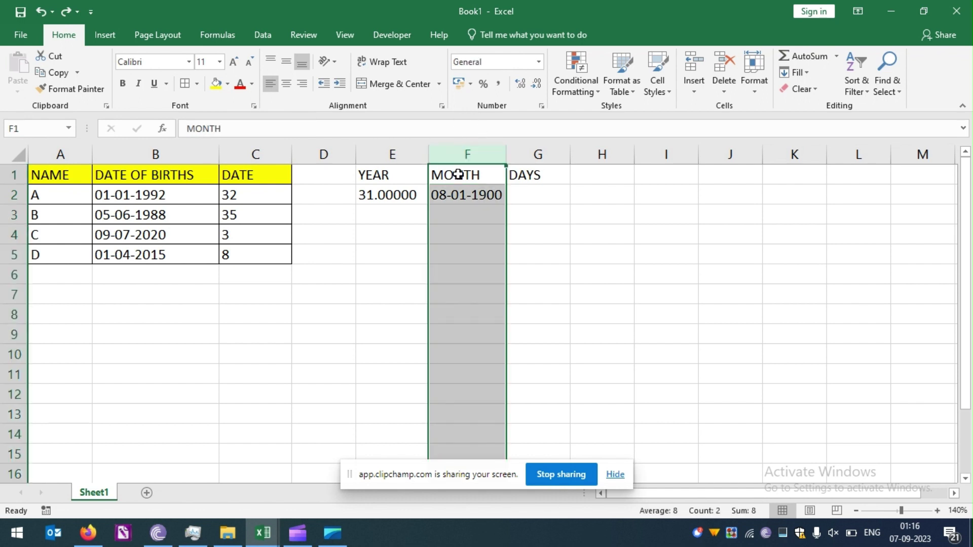
{"action": "left_click", "coordinate": [467, 198]}
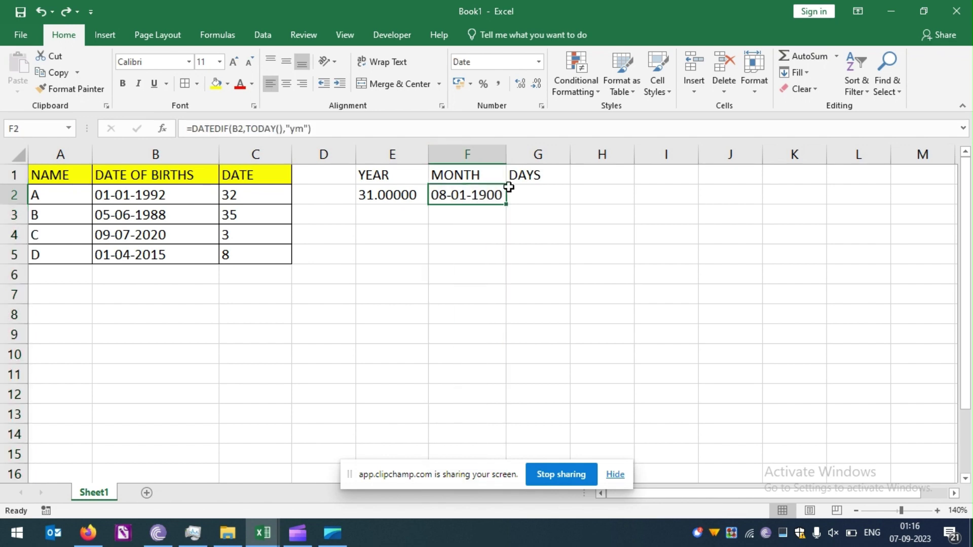
{"action": "left_click", "coordinate": [538, 63]}
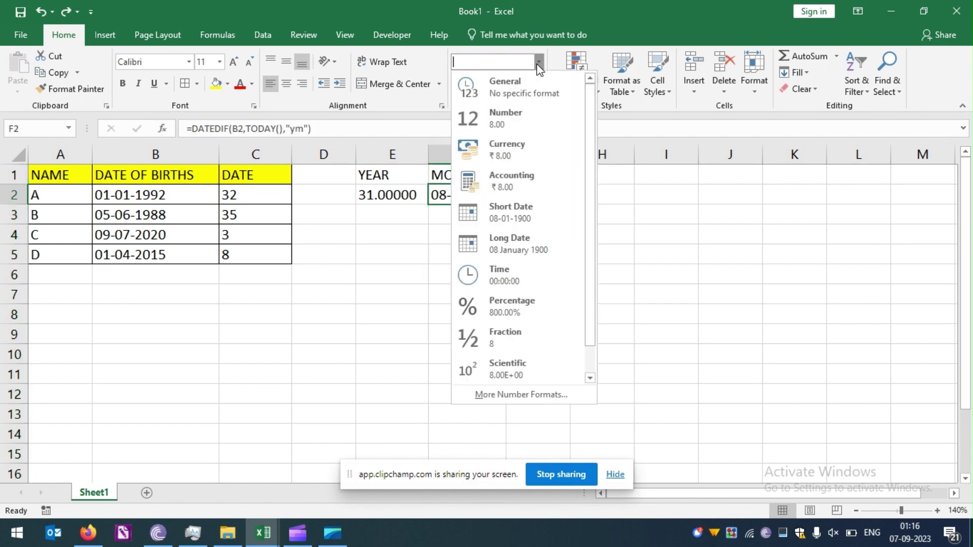
{"action": "left_click", "coordinate": [527, 98]}
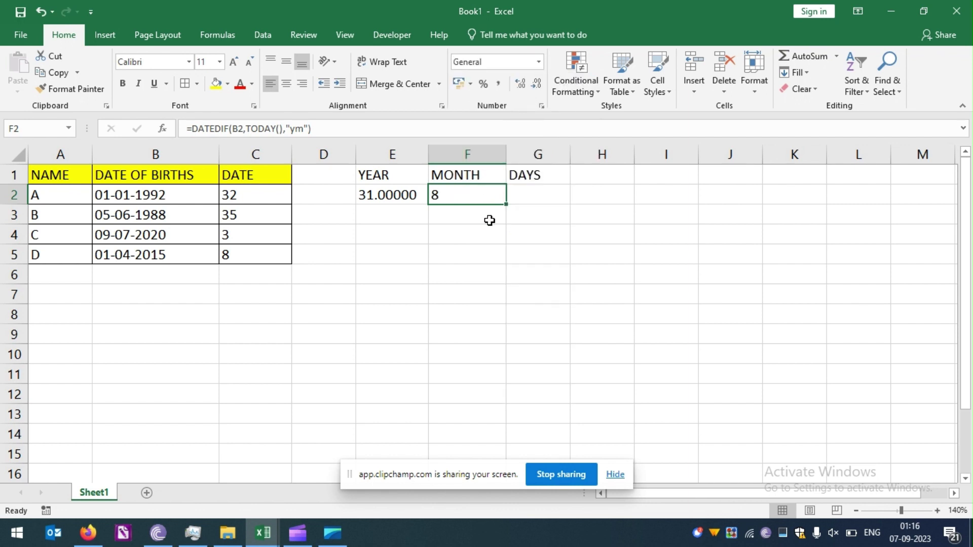
Try the number, time and date formats on F2, ending with the Number format with two decimal places.
{"action": "key", "text": "ctrl+shift+1"}
{"action": "key", "text": "ctrl+shift+2"}
{"action": "key", "text": "ctrl+shift+3"}
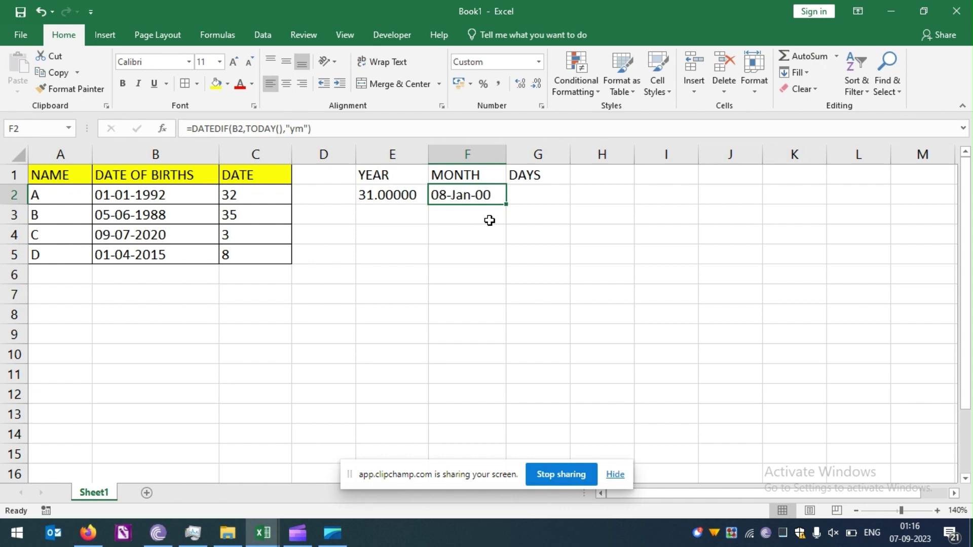
{"action": "key", "text": "ctrl+shift+1"}
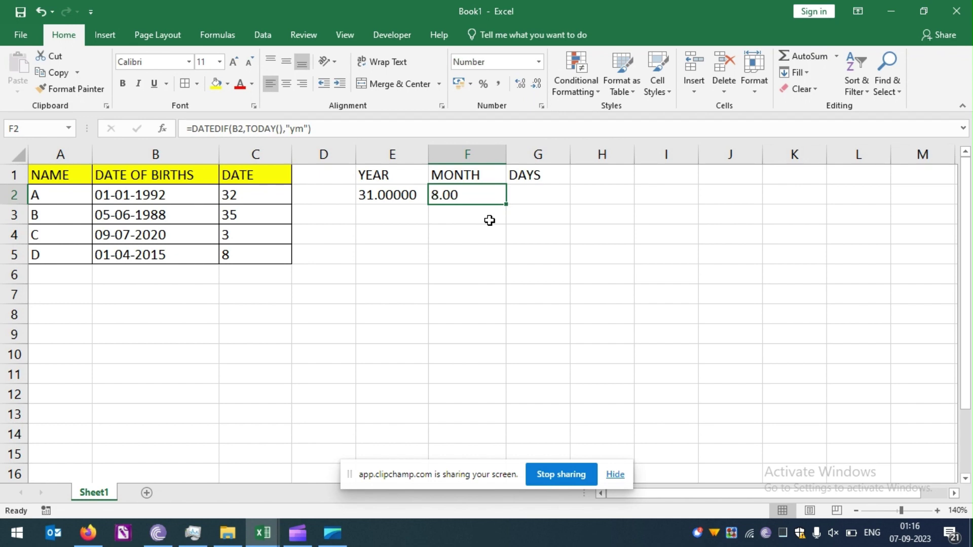
Enter =DATEDIF(B2,TODAY(),"md") in G2 to calculate the remaining days.
{"action": "key", "text": "Right"}
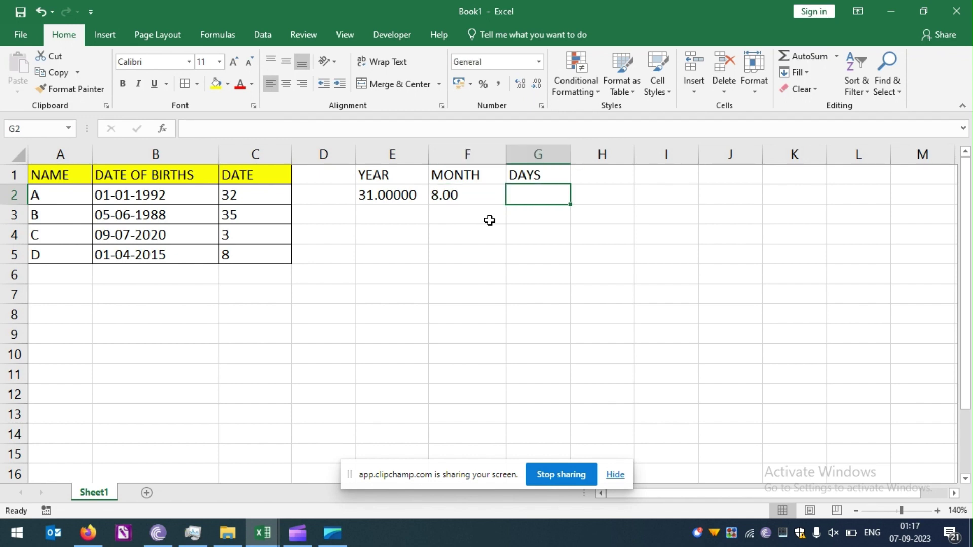
{"action": "type", "text": "=dated"}
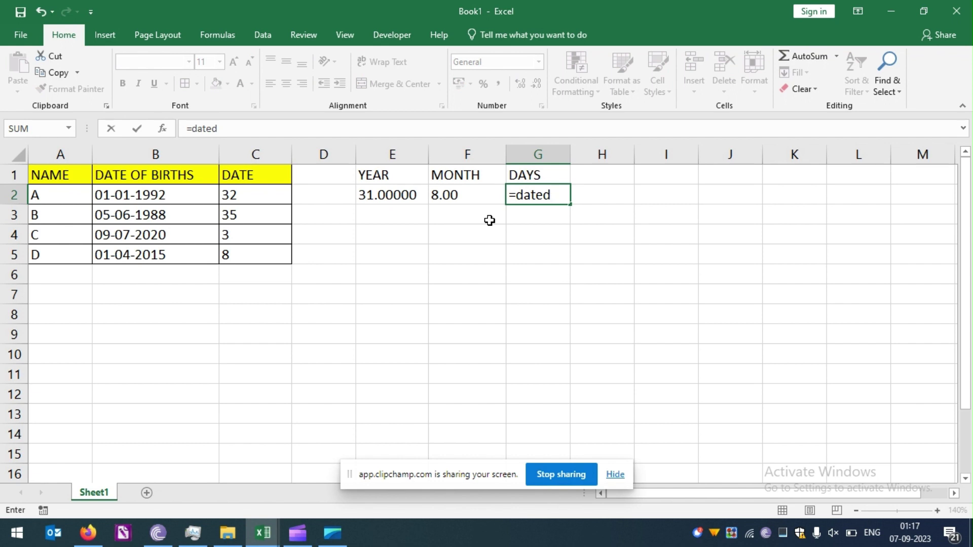
{"action": "type", "text": "if("}
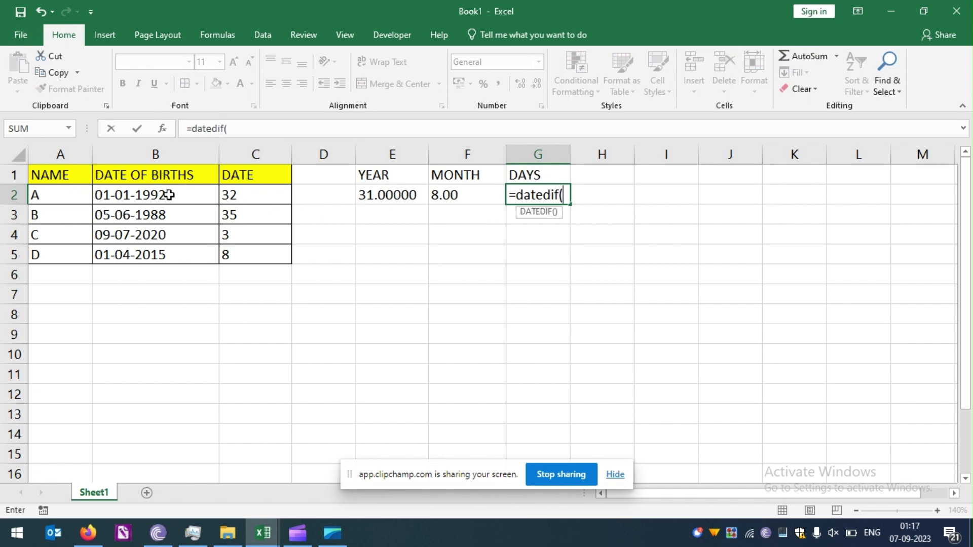
{"action": "left_click", "coordinate": [168, 195]}
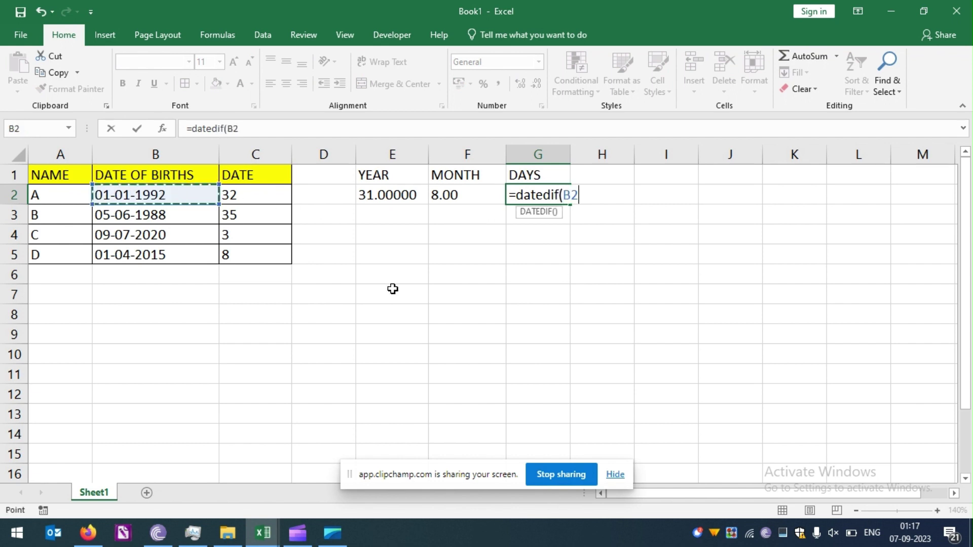
{"action": "type", "text": ","}
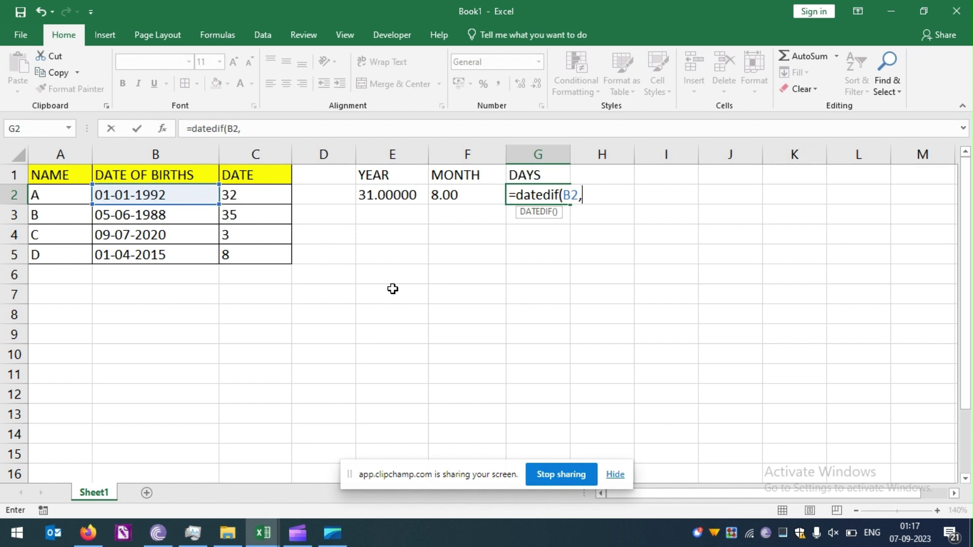
{"action": "type", "text": "today("}
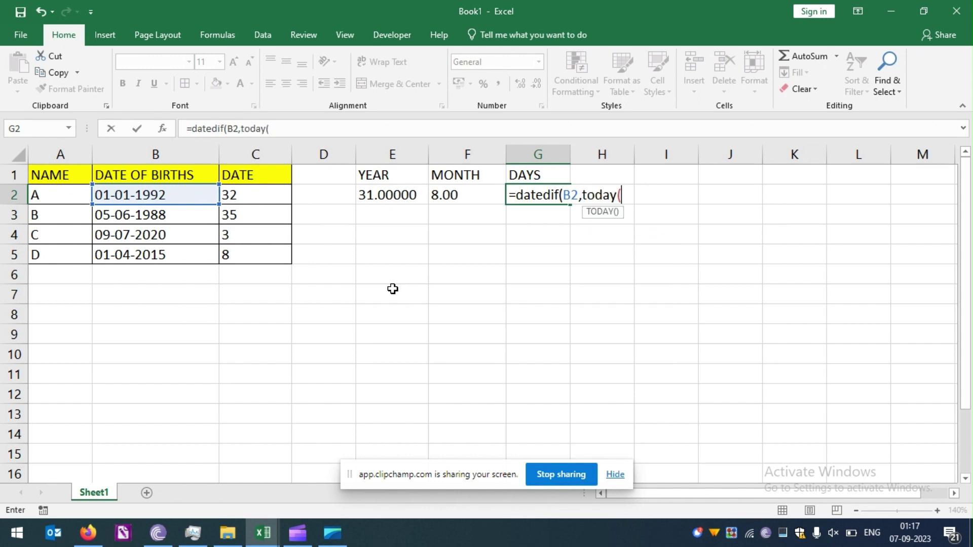
{"action": "type", "text": ")"}
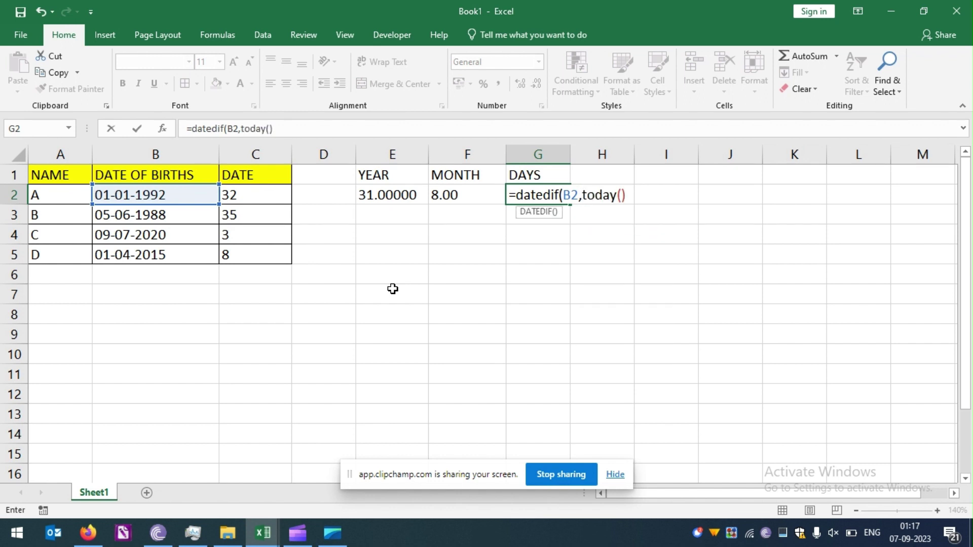
{"action": "type", "text": ",\"md\")"}
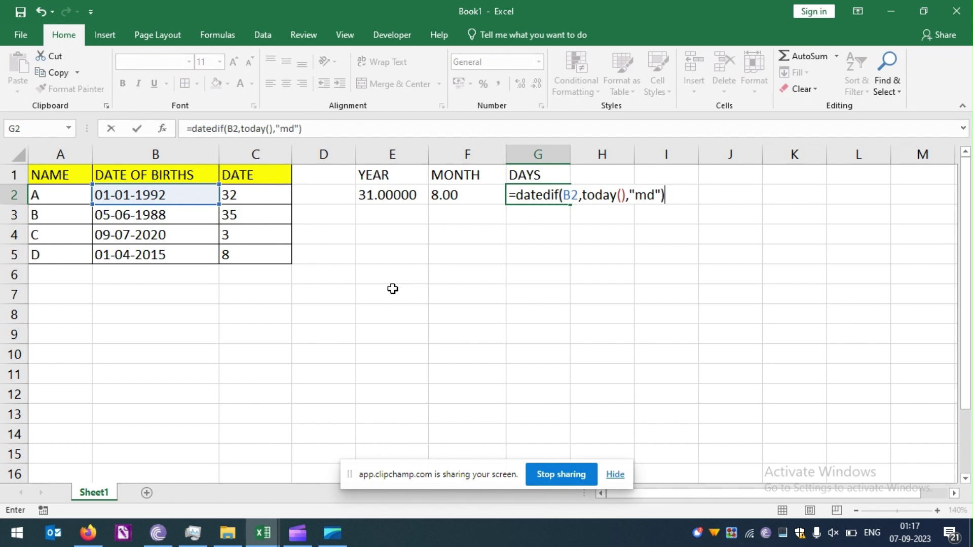
{"action": "key", "text": "Return"}
Increase the decimals of the DAYS result in G2 to seven places.
{"action": "key", "text": "Up"}
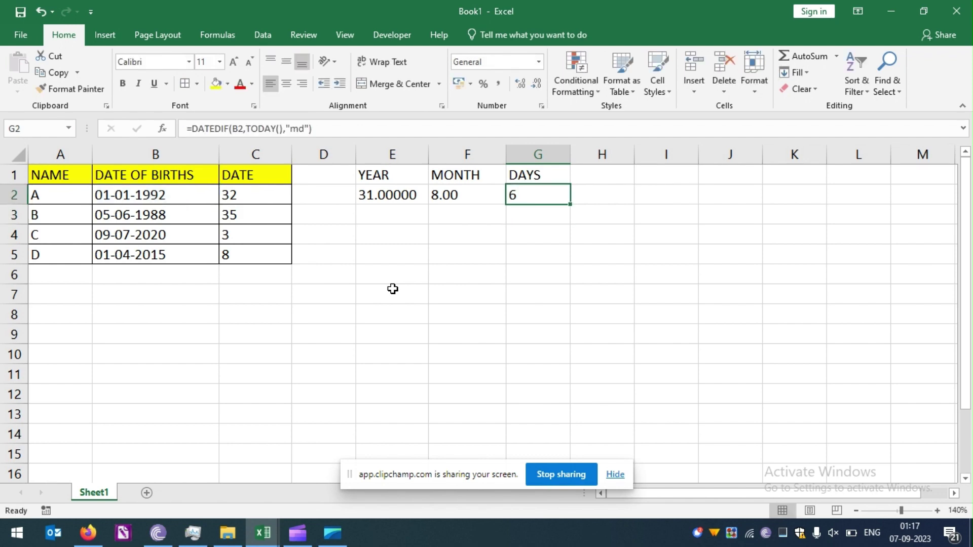
{"action": "left_click", "coordinate": [520, 83]}
{"action": "left_click", "coordinate": [520, 83]}
{"action": "left_click", "coordinate": [520, 83]}
{"action": "left_click", "coordinate": [520, 83]}
{"action": "left_click", "coordinate": [520, 83]}
{"action": "left_click", "coordinate": [520, 82]}
{"action": "left_click", "coordinate": [520, 83]}
{"action": "key", "text": "Left"}
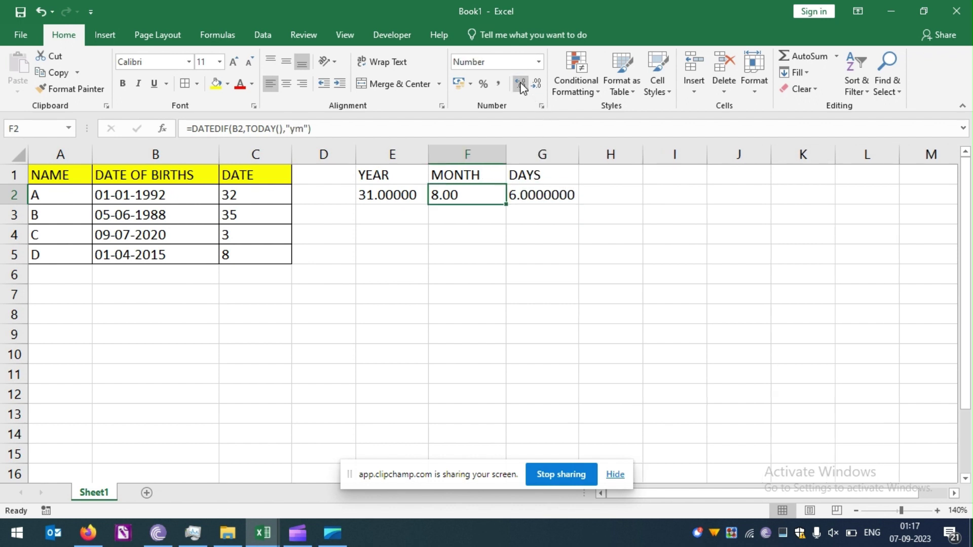
{"action": "key", "text": "Left"}
{"action": "key", "text": "shift+Right"}
{"action": "key", "text": "shift+Right"}
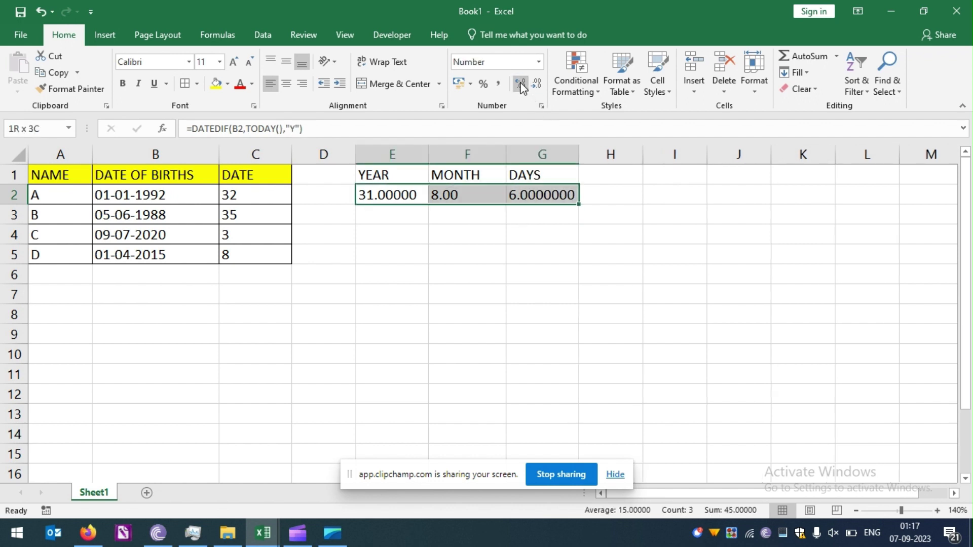
{"action": "key", "text": "Left"}
{"action": "key", "text": "Left"}
{"action": "key", "text": "Left"}
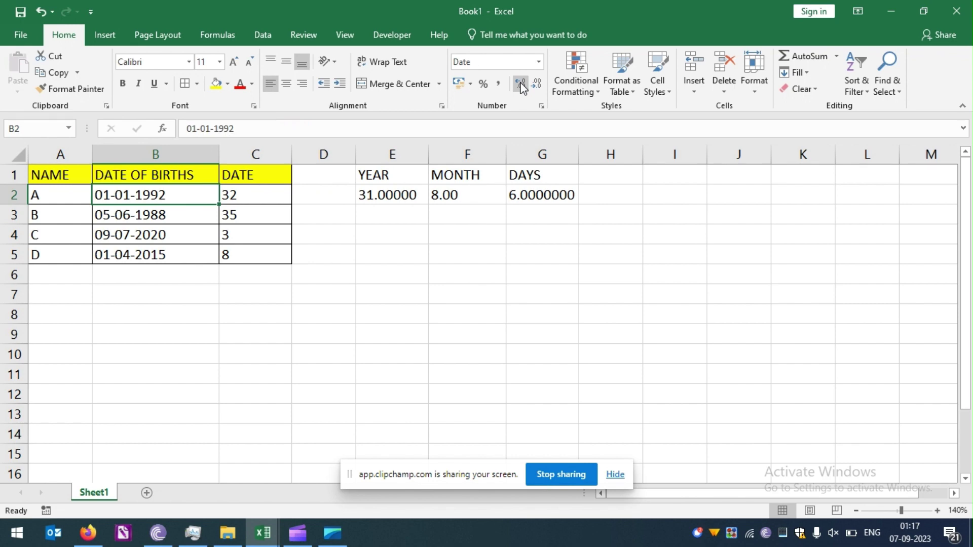
Fill the DATEDIF formulas from row 2 down through E2:G5 and reduce the range to five decimal places.
{"action": "key", "text": "ctrl+Home"}
{"action": "key", "text": "ctrl+End"}
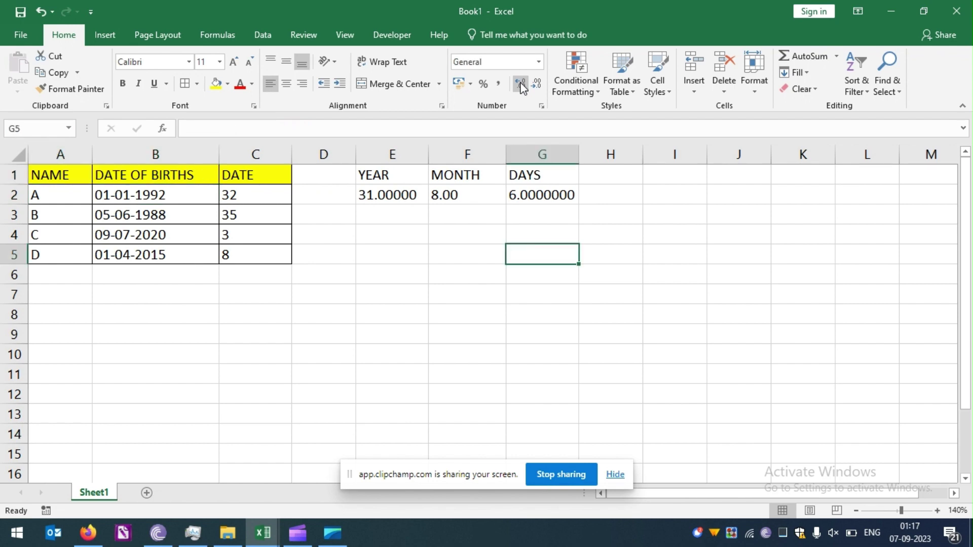
{"action": "key", "text": "ctrl+shift+Up"}
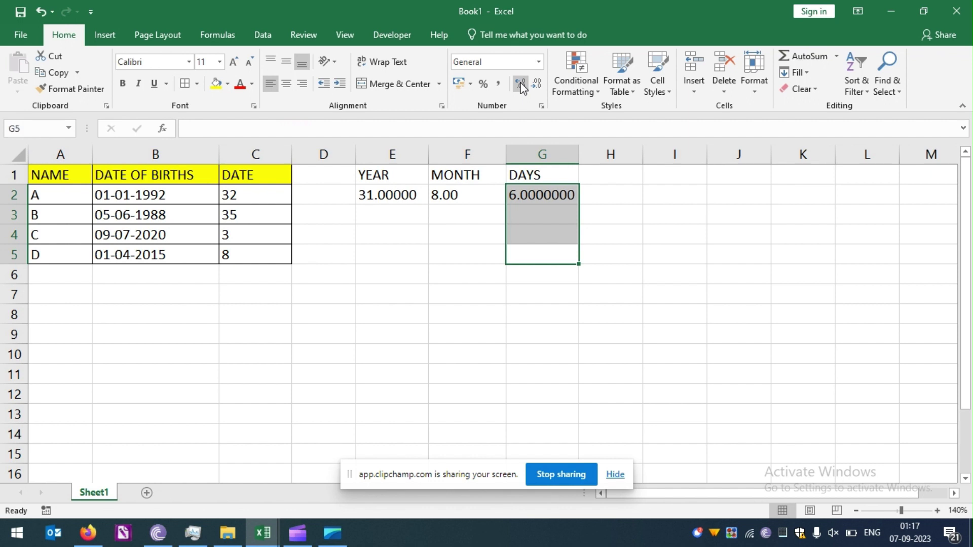
{"action": "key", "text": "shift+Left"}
{"action": "key", "text": "shift+Left"}
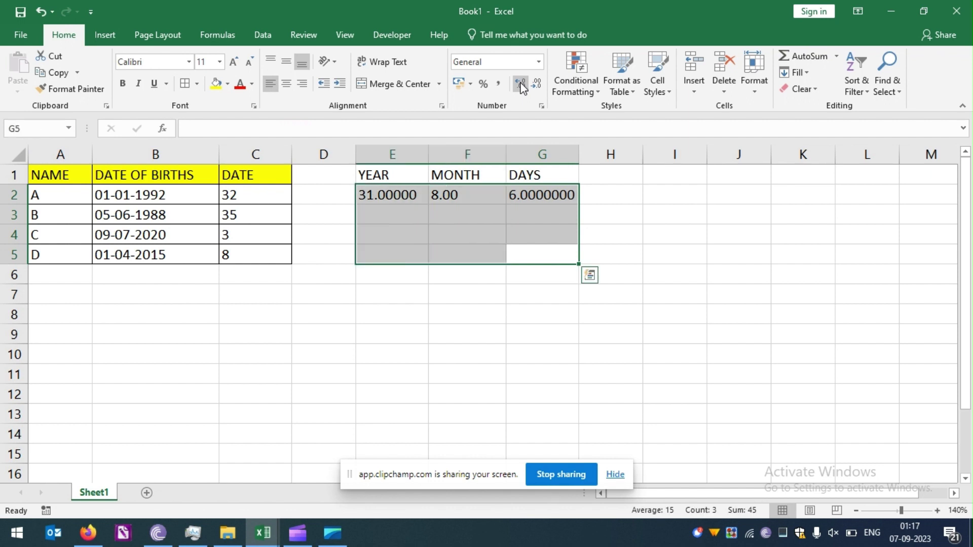
{"action": "key", "text": "ctrl+d"}
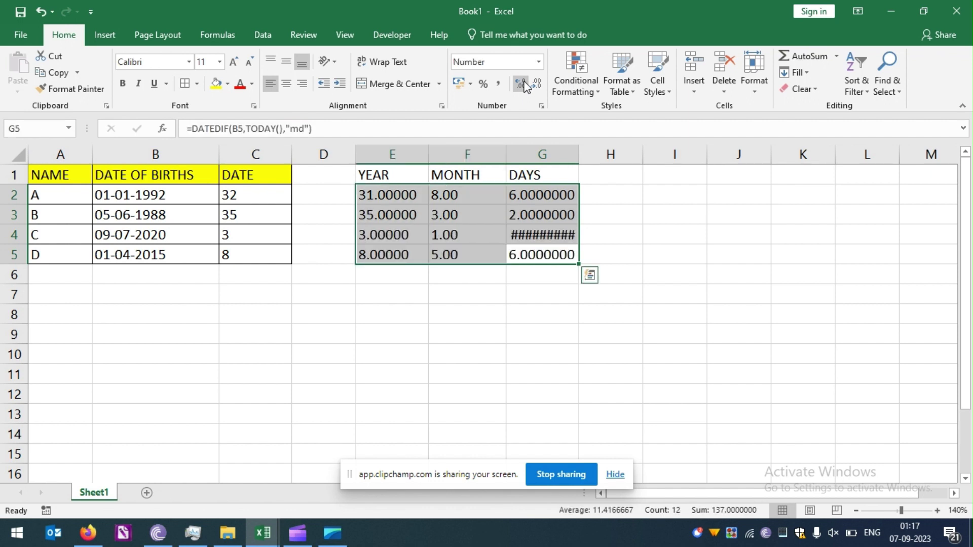
{"action": "left_click", "coordinate": [537, 85]}
{"action": "left_click", "coordinate": [536, 84]}
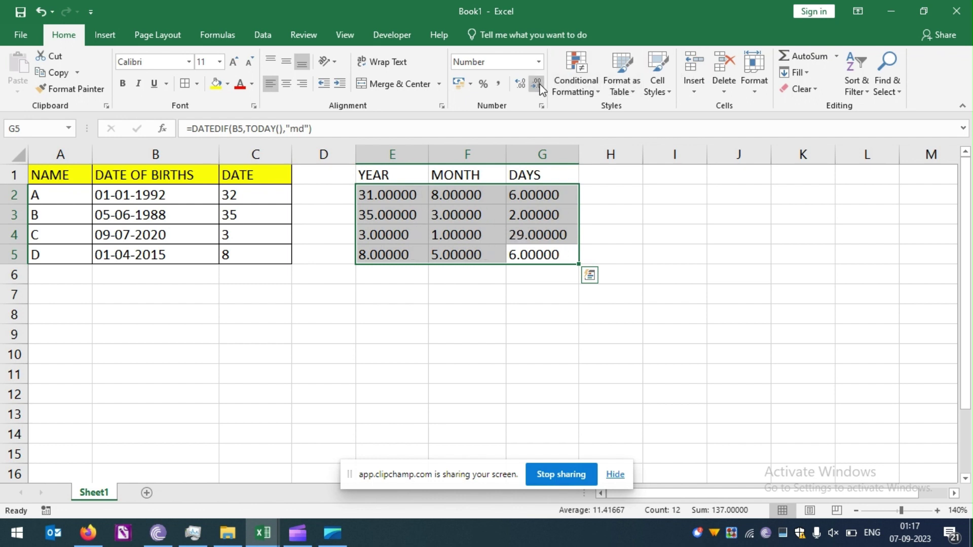
Reduce the year, month and days results in E2:G5 to one decimal place.
{"action": "left_click", "coordinate": [537, 85]}
{"action": "left_click", "coordinate": [537, 84]}
{"action": "left_click", "coordinate": [537, 84]}
{"action": "left_click", "coordinate": [537, 84]}
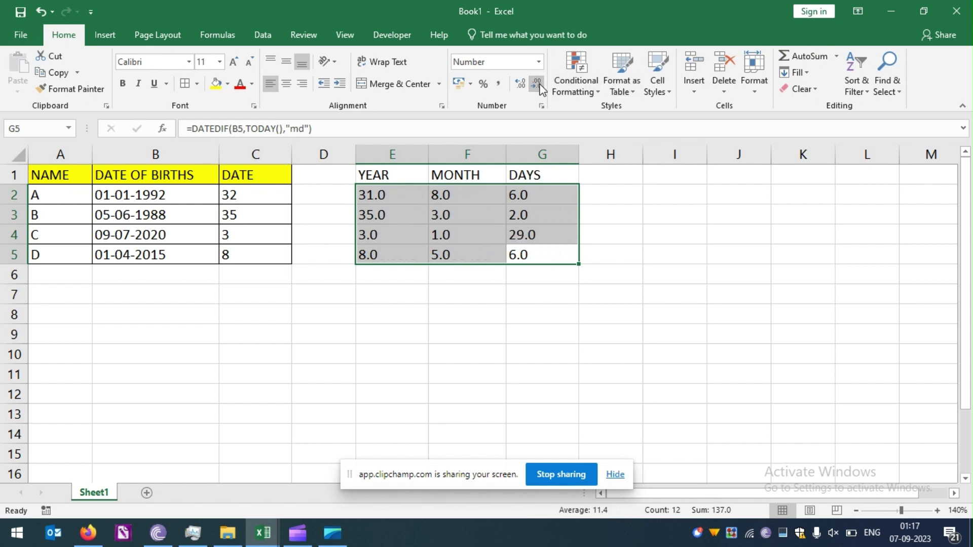
Apply all borders to the YEAR, MONTH and DAYS table in E1:G5.
{"action": "left_click", "coordinate": [478, 191]}
{"action": "key", "text": "Up"}
{"action": "key", "text": "Left"}
{"action": "key", "text": "ctrl+a"}
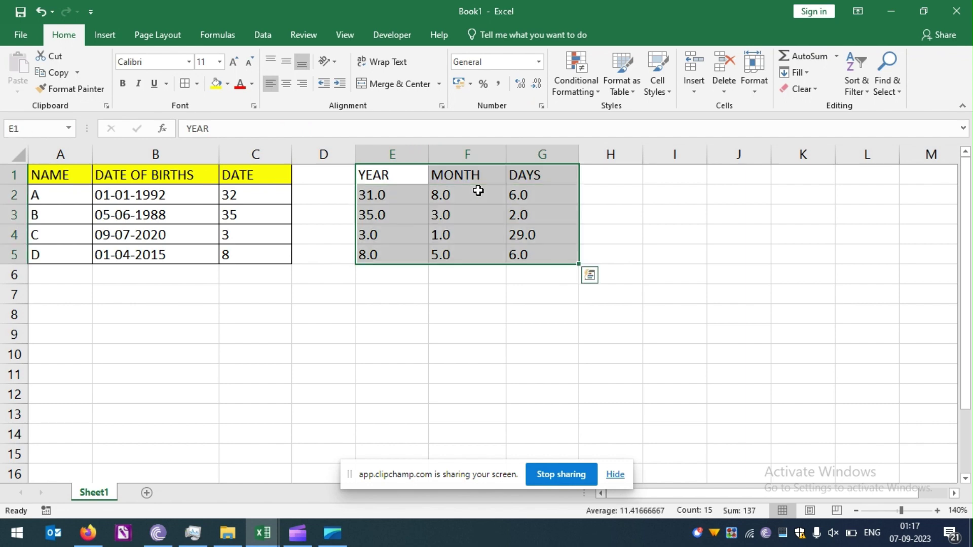
{"action": "left_click", "coordinate": [188, 85]}
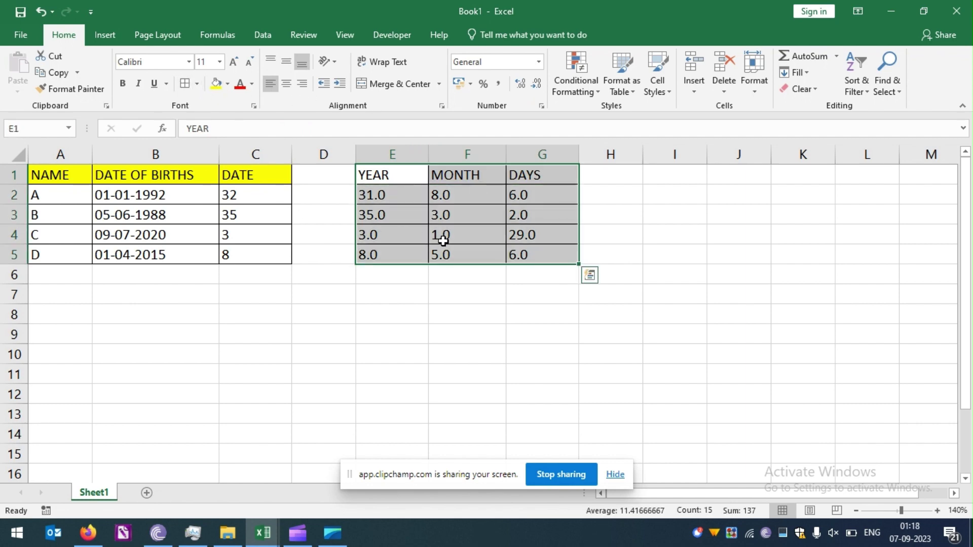
Fill the header cells E1:G1 with yellow to match the other headers.
{"action": "left_click", "coordinate": [397, 171]}
{"action": "key", "text": "ctrl+shift+Right"}
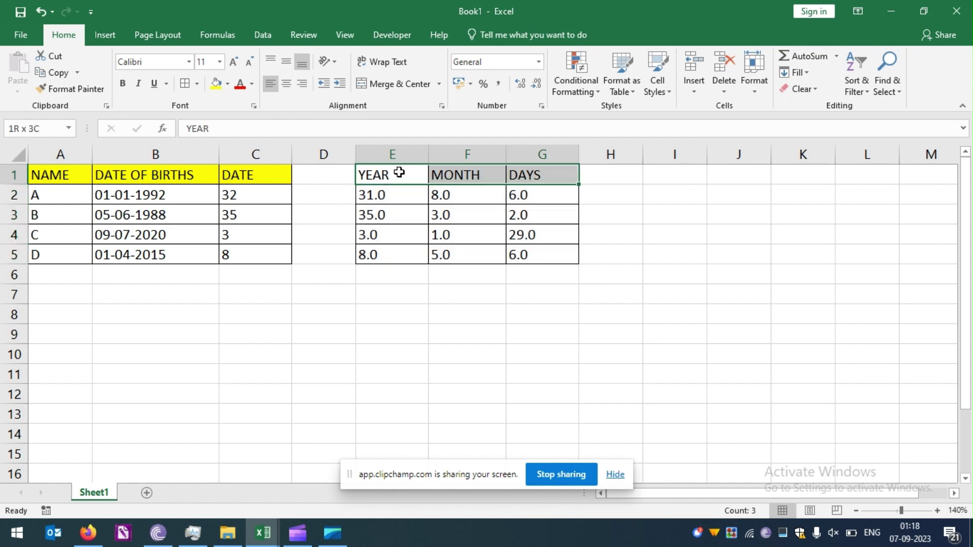
{"action": "left_click", "coordinate": [221, 84]}
{"action": "key", "text": "ctrl+q"}
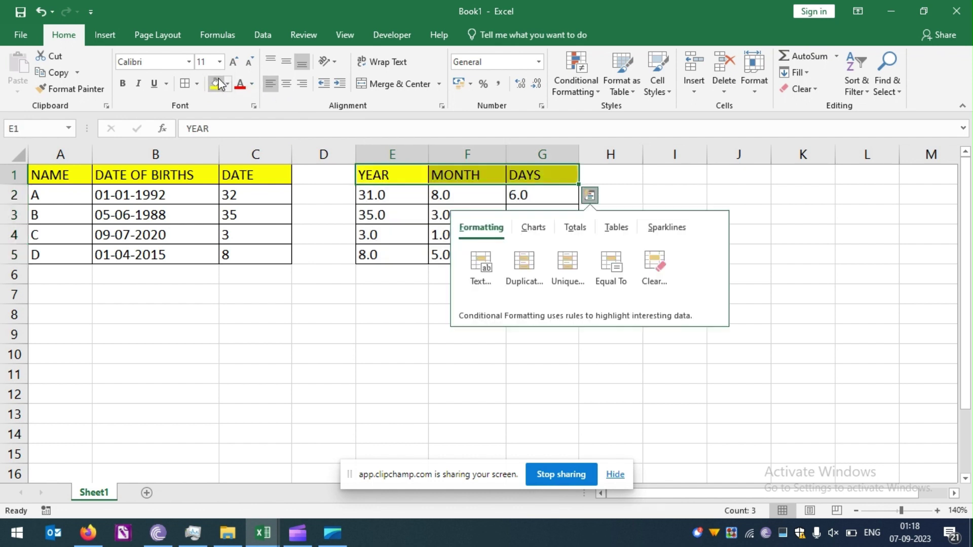
{"action": "key", "text": "Left"}
{"action": "key", "text": "Escape"}
Try deleting the empty column D between the two tables and undo the deletion.
{"action": "key", "text": "Left"}
{"action": "key", "text": "ctrl+space"}
{"action": "key", "text": "Up"}
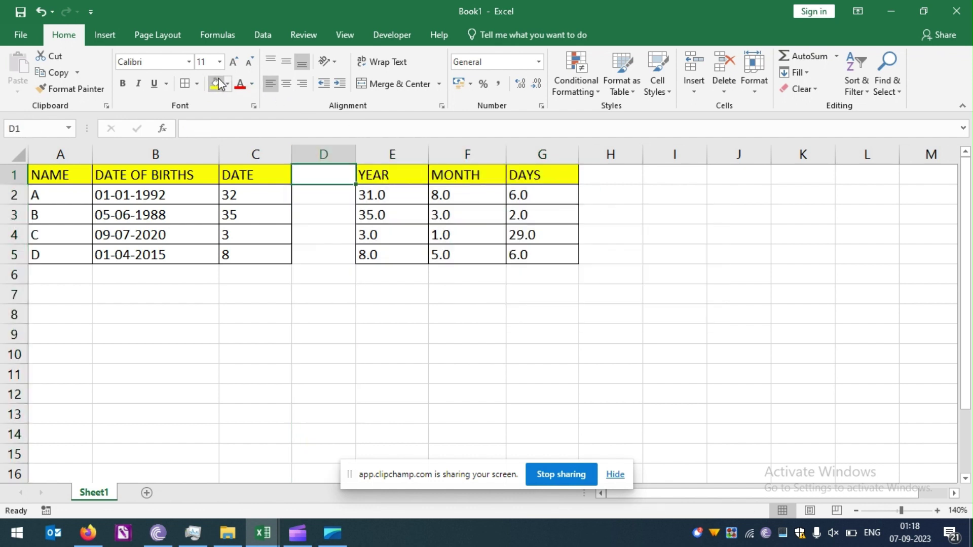
{"action": "left_click", "coordinate": [326, 152]}
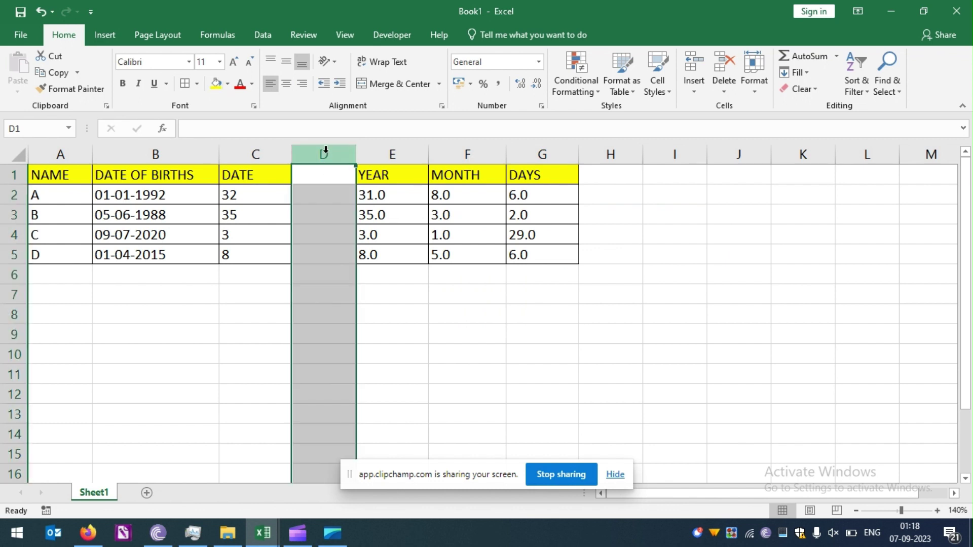
{"action": "right_click", "coordinate": [326, 152]}
{"action": "key", "text": "d"}
{"action": "key", "text": "ctrl+z"}
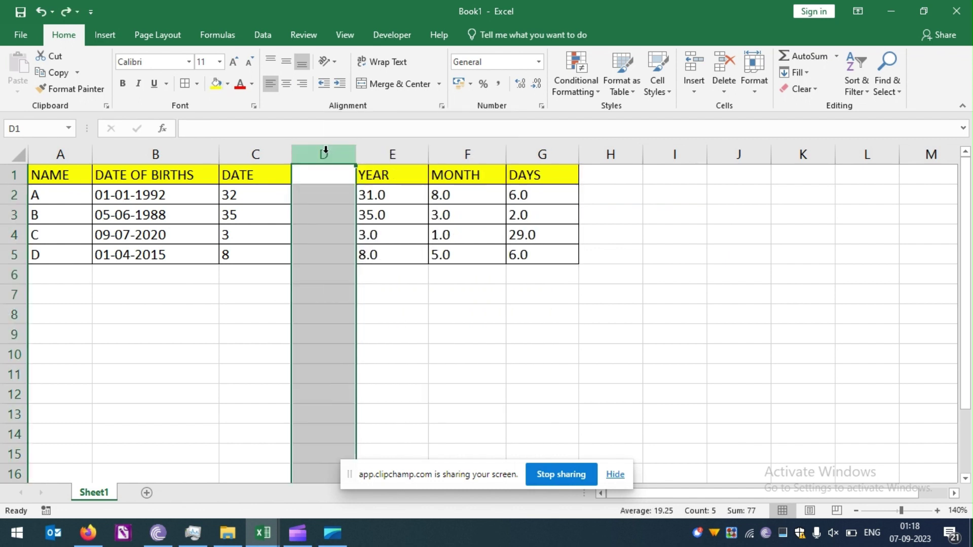
Delete the empty column D so the YEAR, MONTH and DAYS columns adjoin the main table.
{"action": "left_click", "coordinate": [342, 220]}
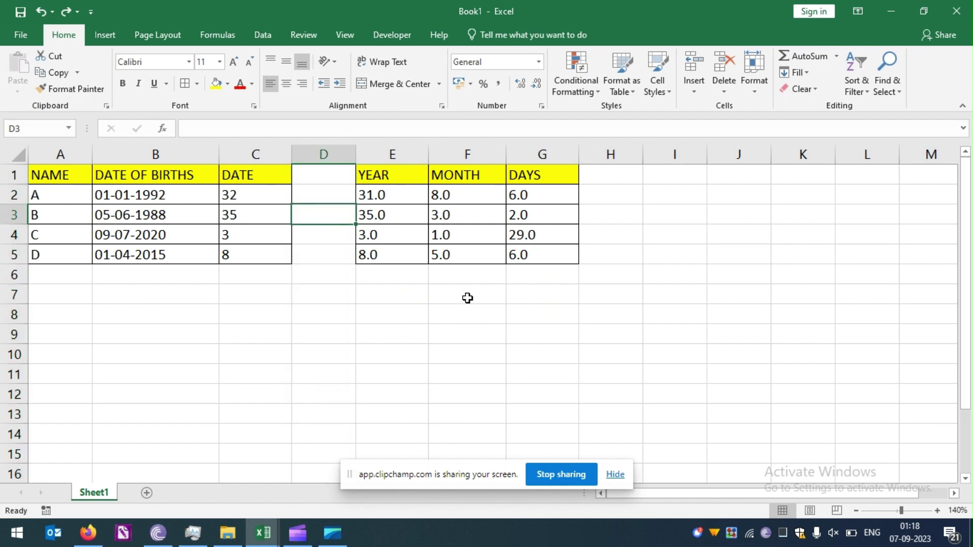
{"action": "key", "text": "ctrl+space"}
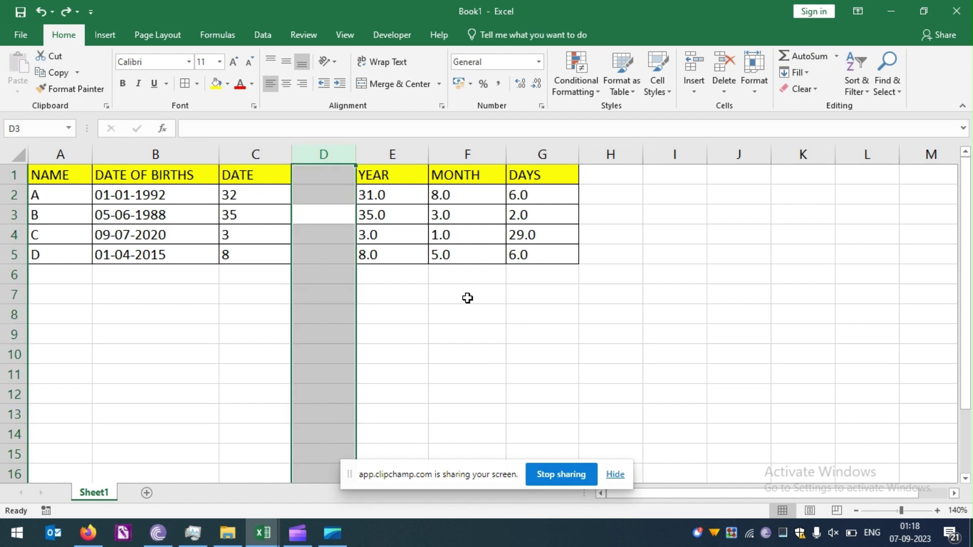
{"action": "key", "text": "ctrl+minus"}
{"action": "key", "text": "ctrl+Up"}
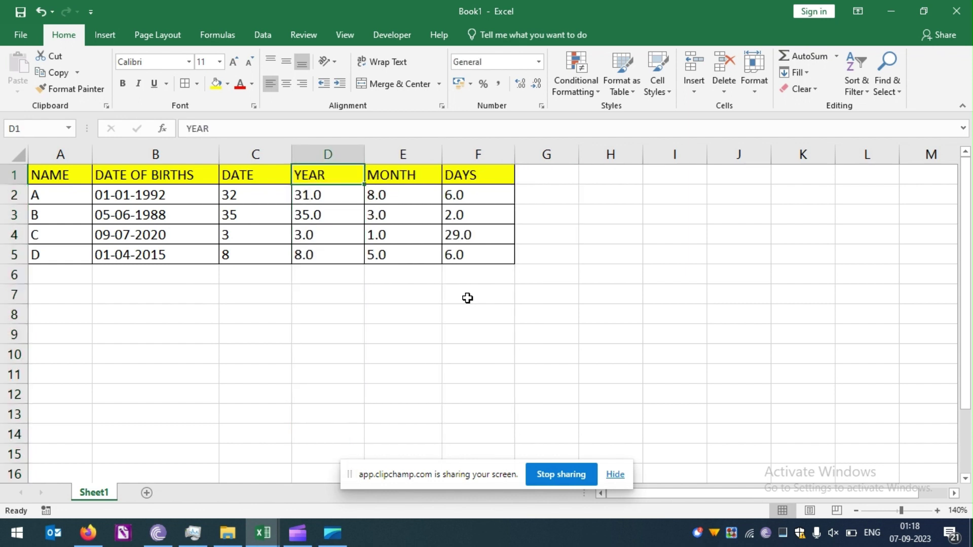
Make the whole table A1:F5 bold and italic.
{"action": "key", "text": "ctrl+Left"}
{"action": "key", "text": "ctrl+shift+Right"}
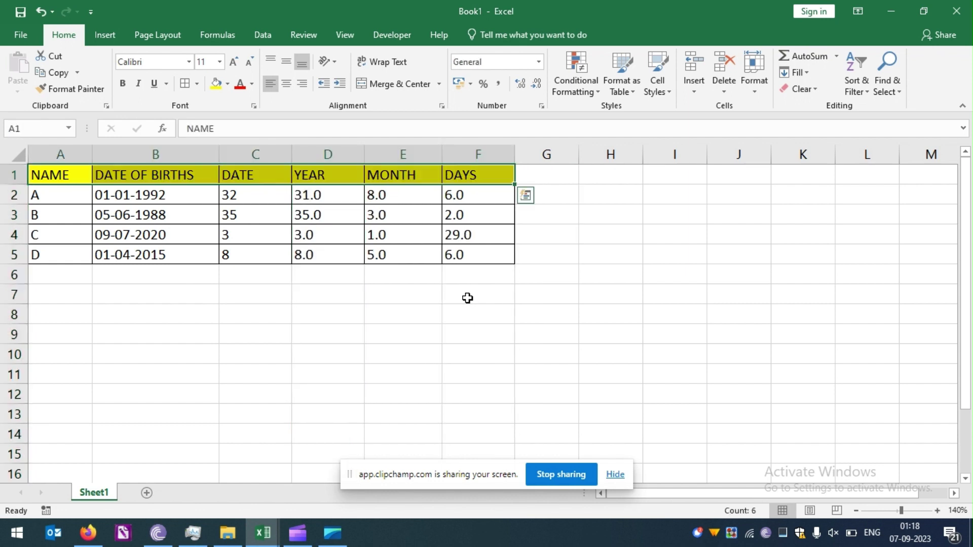
{"action": "key", "text": "ctrl+shift+Down"}
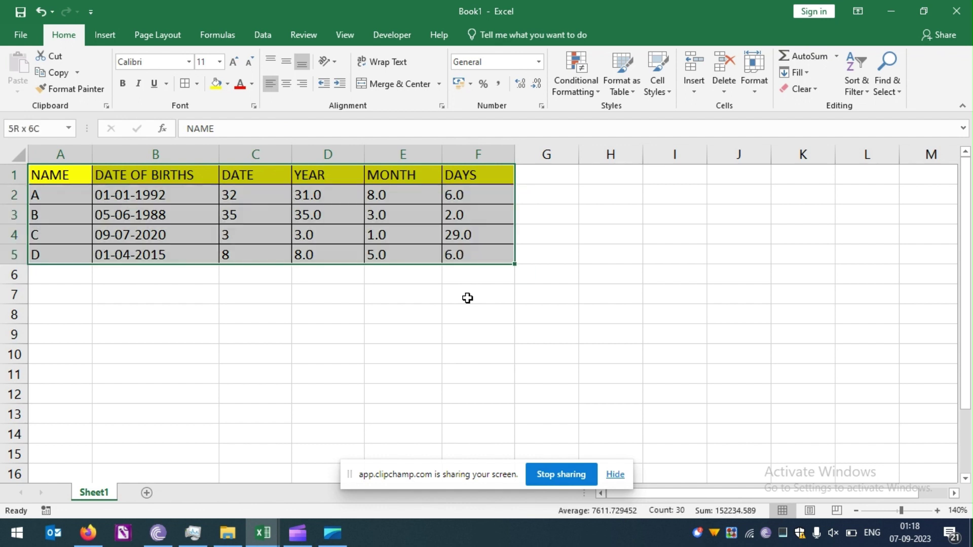
{"action": "key", "text": "ctrl+shift+Up"}
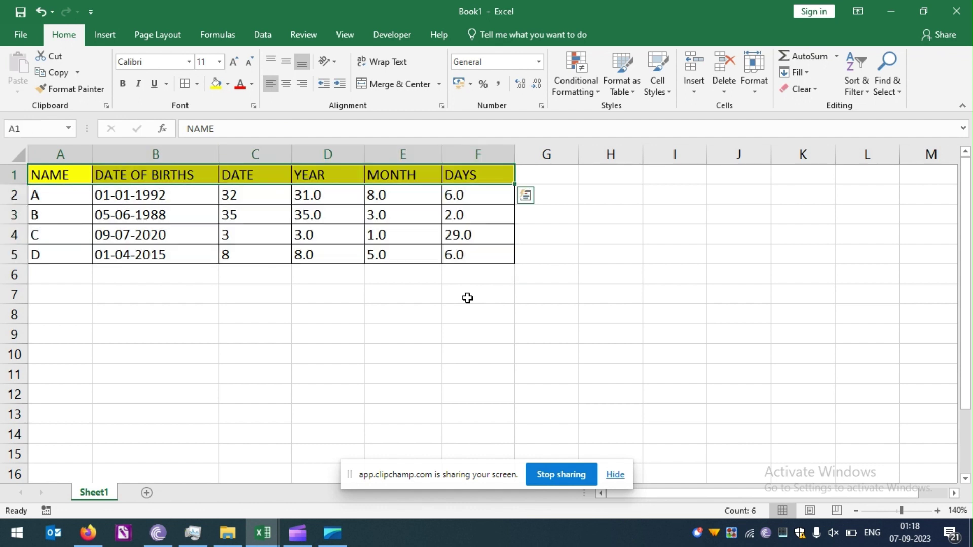
{"action": "key", "text": "ctrl+shift+Down"}
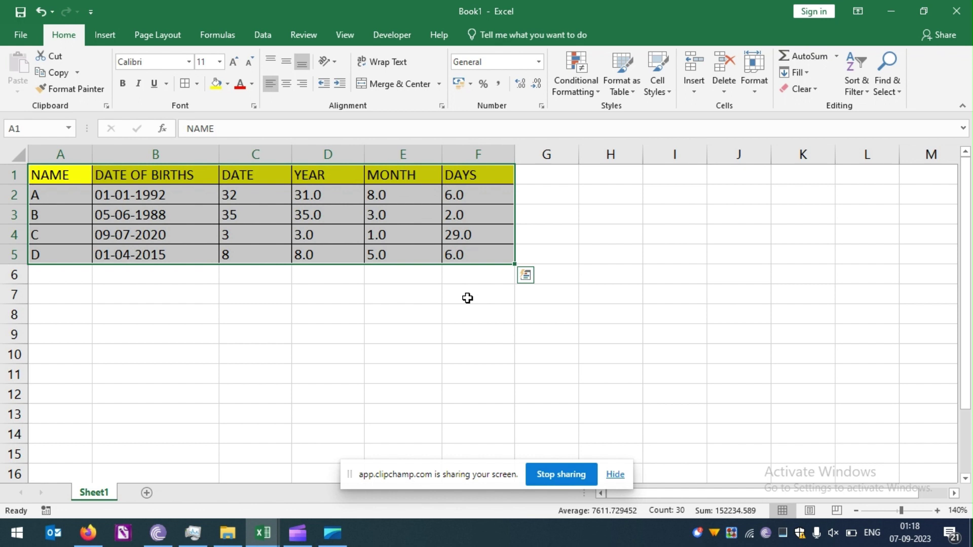
{"action": "key", "text": "ctrl+b"}
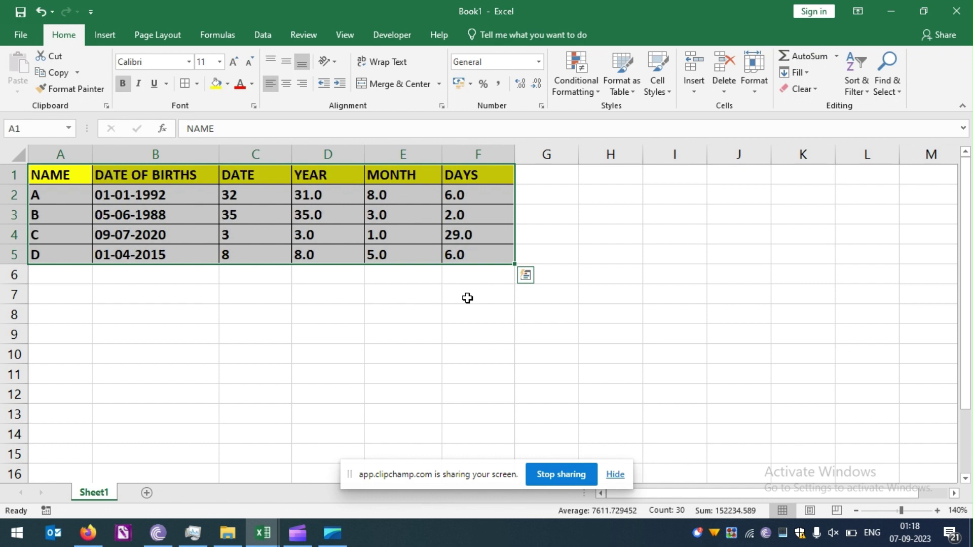
{"action": "key", "text": "ctrl+i"}
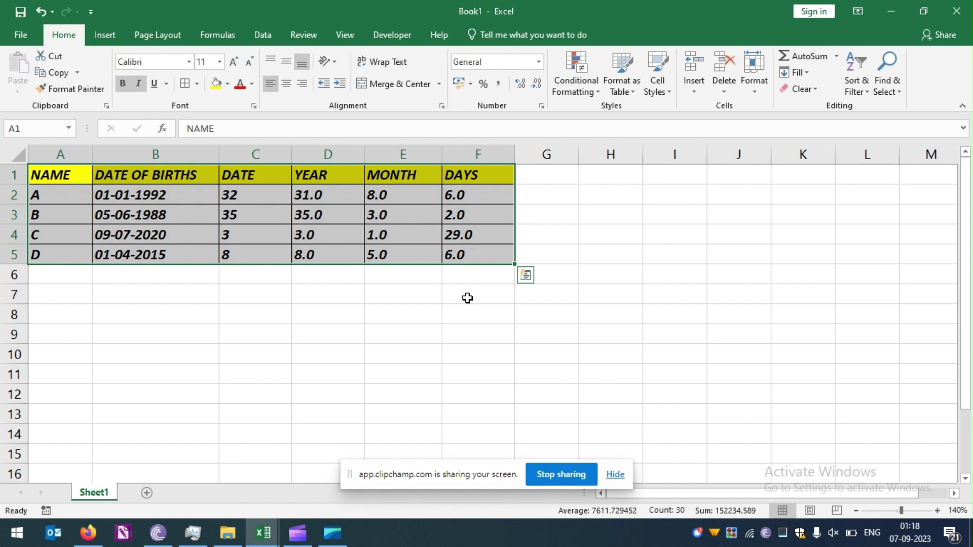
Review the age formulas in row 2 from C2 through F2 and return to cell A1.
{"action": "left_click", "coordinate": [248, 188]}
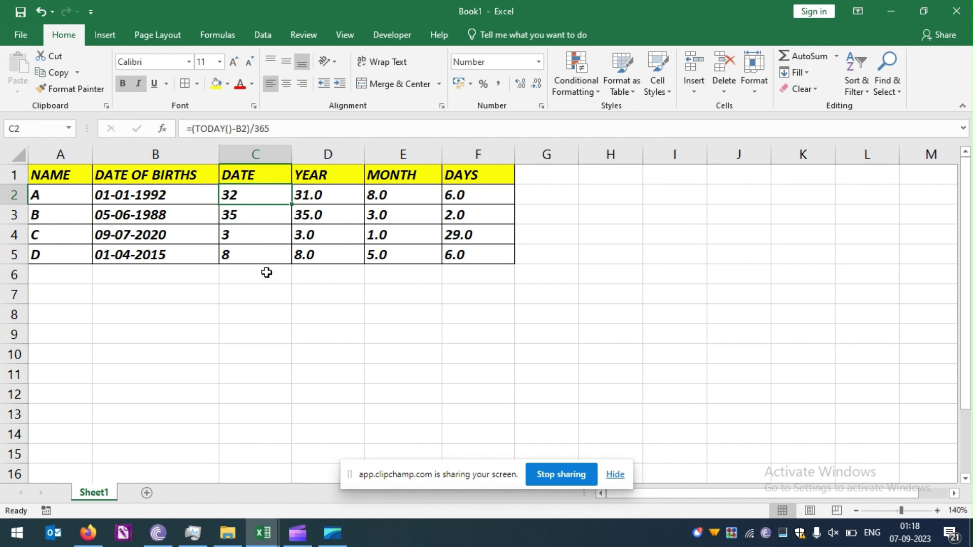
{"action": "key", "text": "Right"}
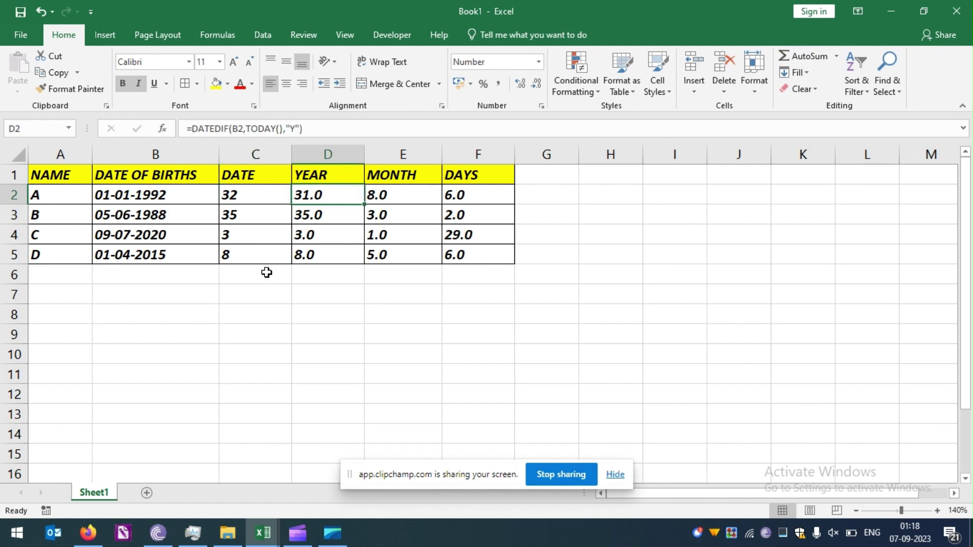
{"action": "key", "text": "Right"}
{"action": "key", "text": "Right"}
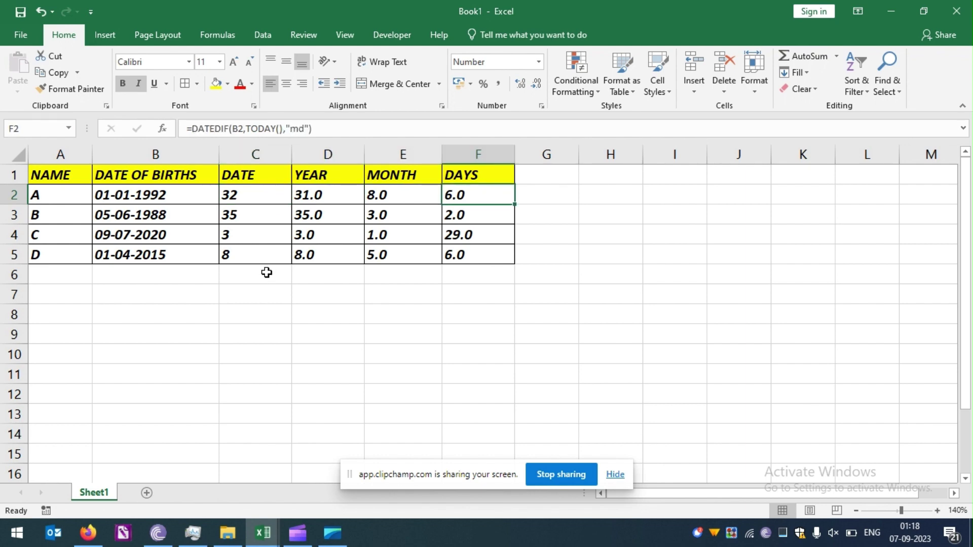
{"action": "key", "text": "ctrl+Home"}
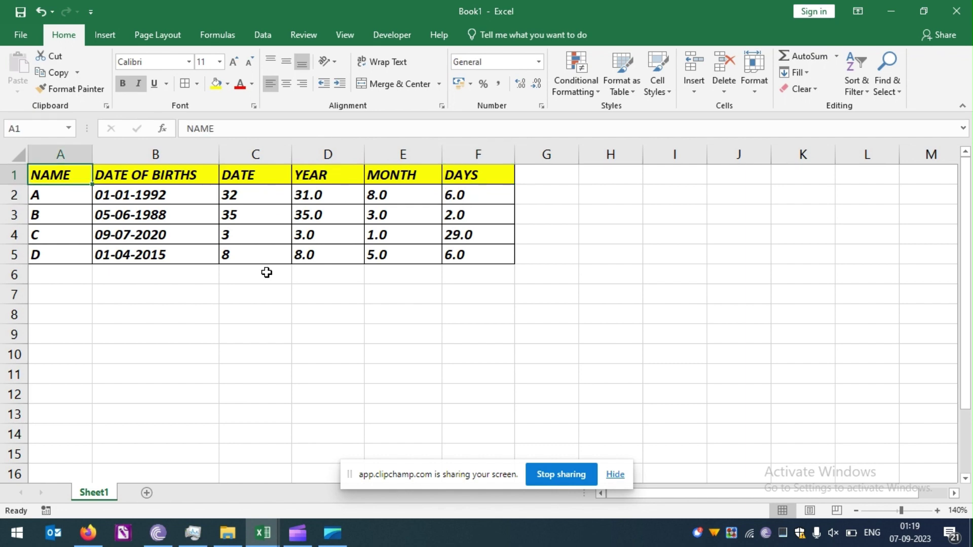